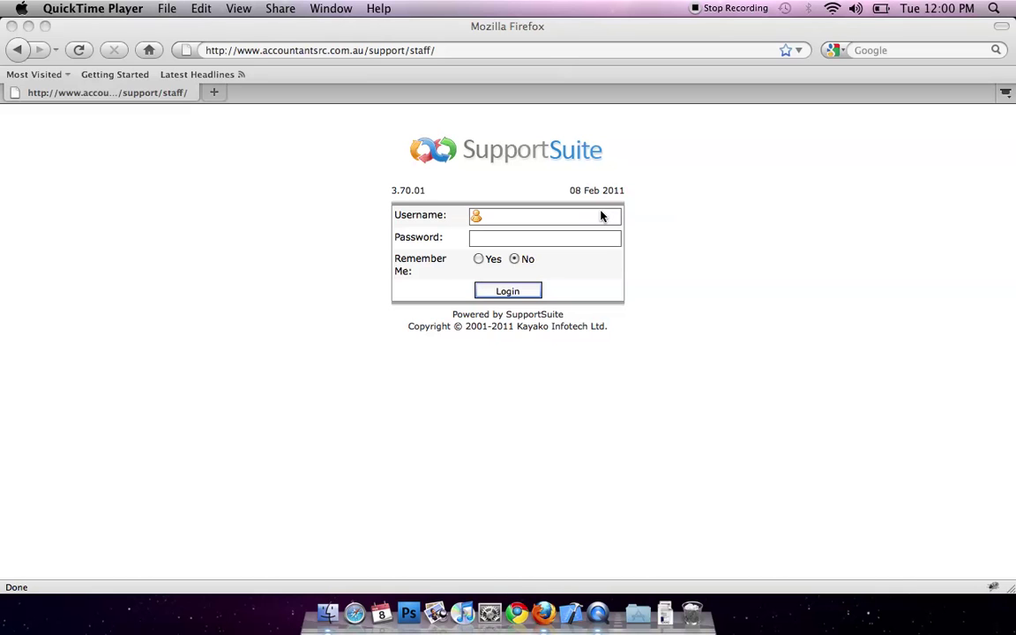
Step: Log in to the SupportSuite staff panel with the administrator username and password
{"action": "left_click", "coordinate": [617, 39]}
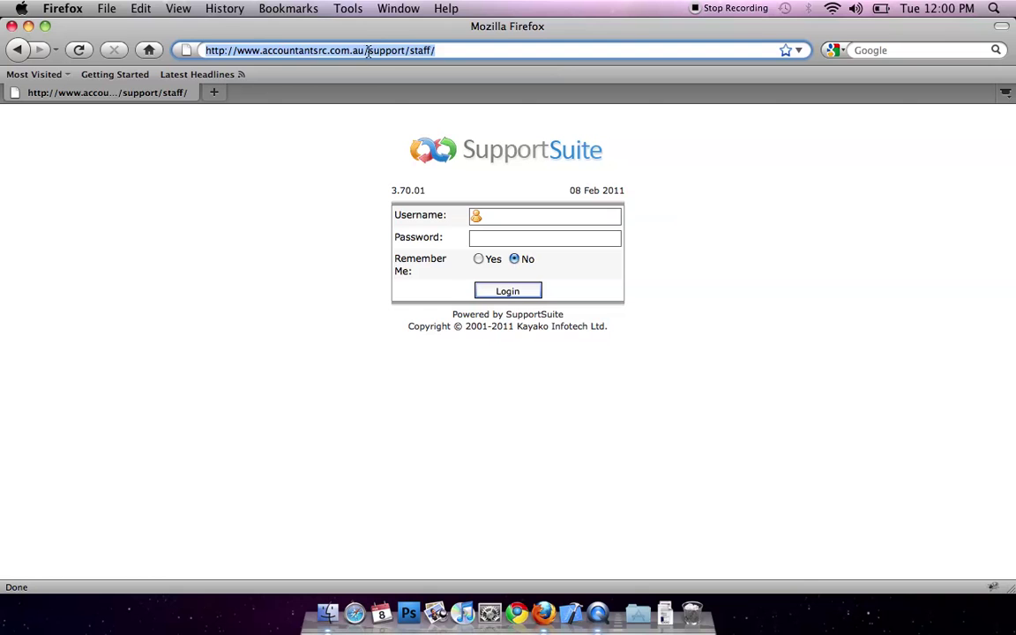
{"action": "left_click_drag", "start_coordinate": [369, 50], "coordinate": [434, 50]}
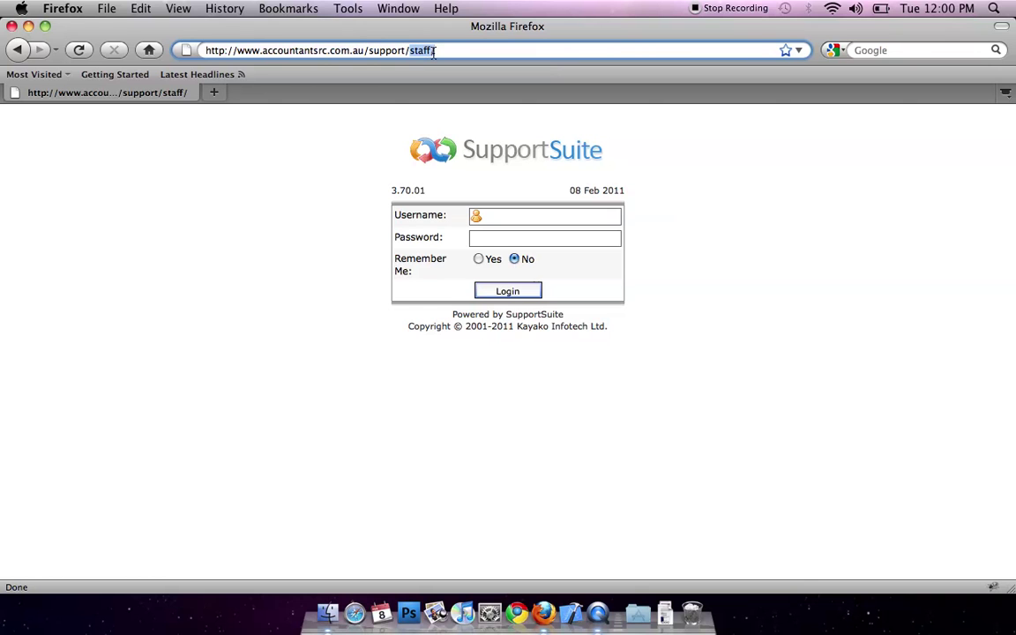
{"action": "left_click", "coordinate": [497, 216]}
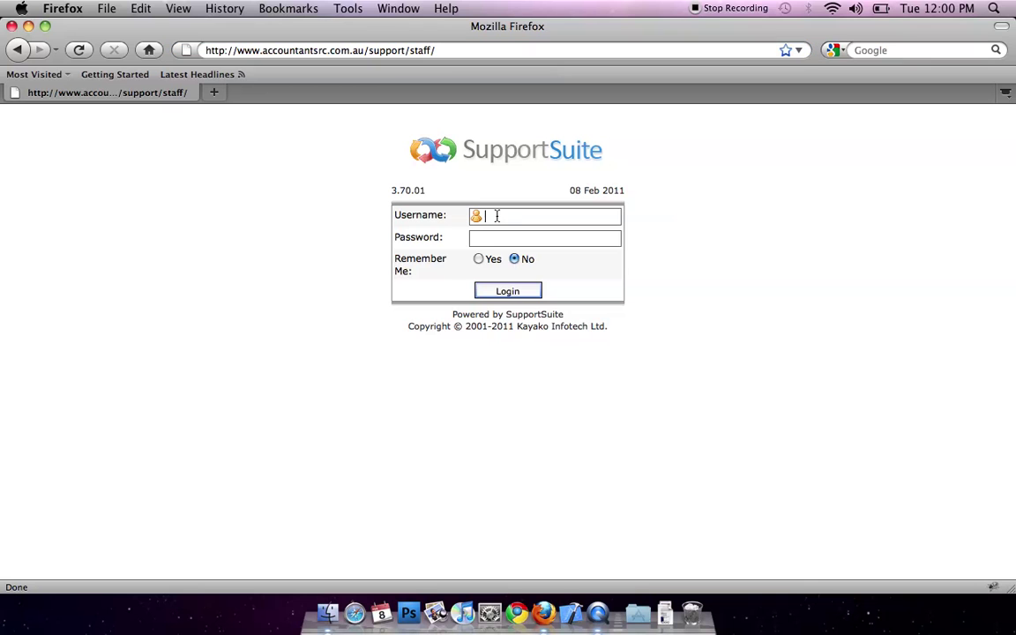
{"action": "type", "text": "admin"}
{"action": "key", "text": "Tab"}
{"action": "type", "text": "•••••••••"}
{"action": "key", "text": "Return"}
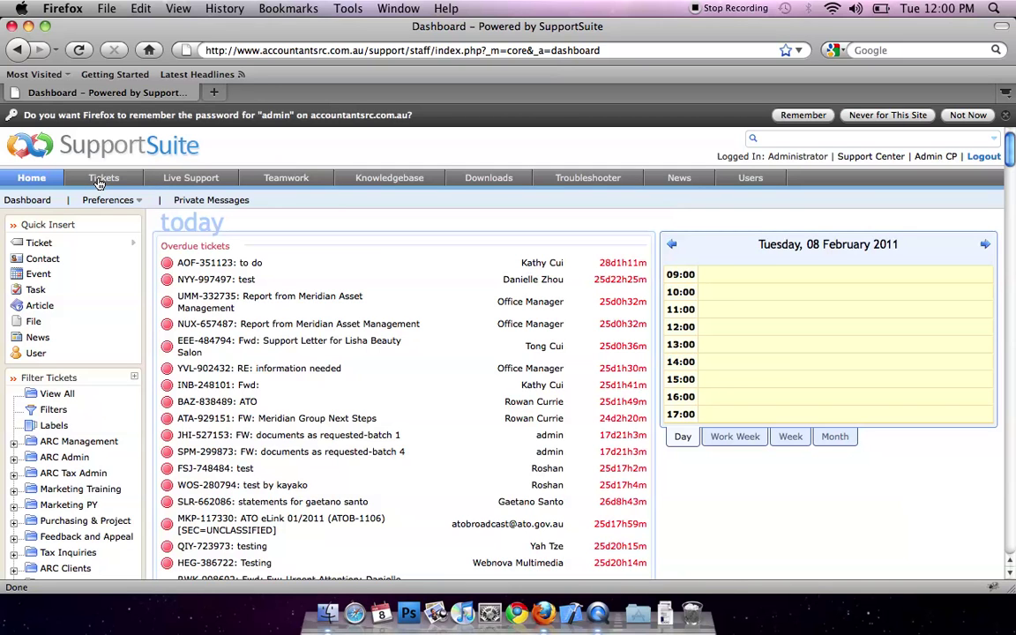
Step: Open Manage Tickets, filter to ARC Management, then switch to the ARC Admin department
{"action": "left_click", "coordinate": [102, 180]}
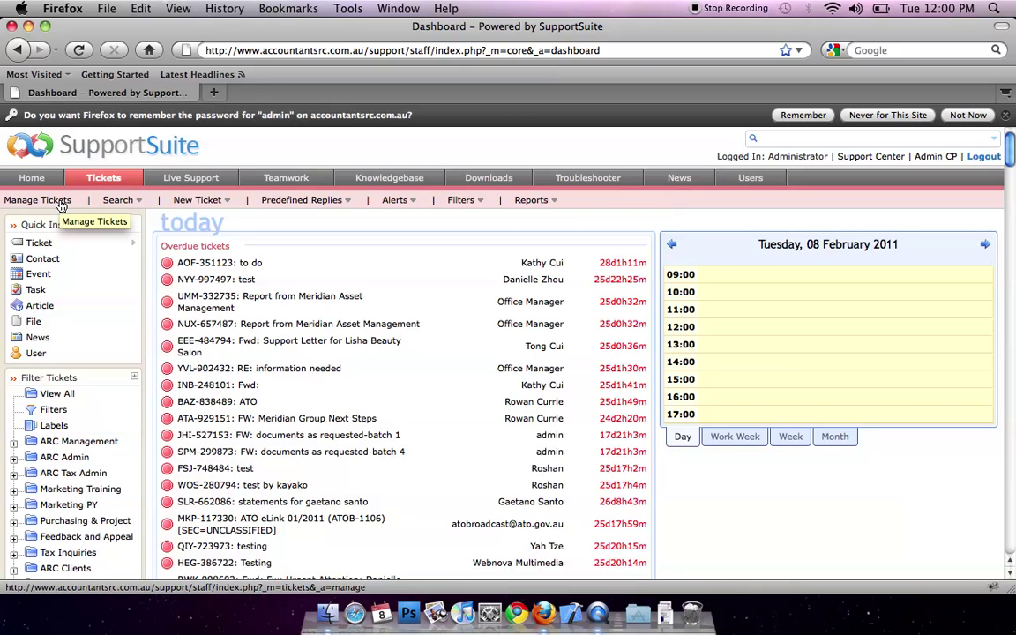
{"action": "left_click", "coordinate": [61, 202]}
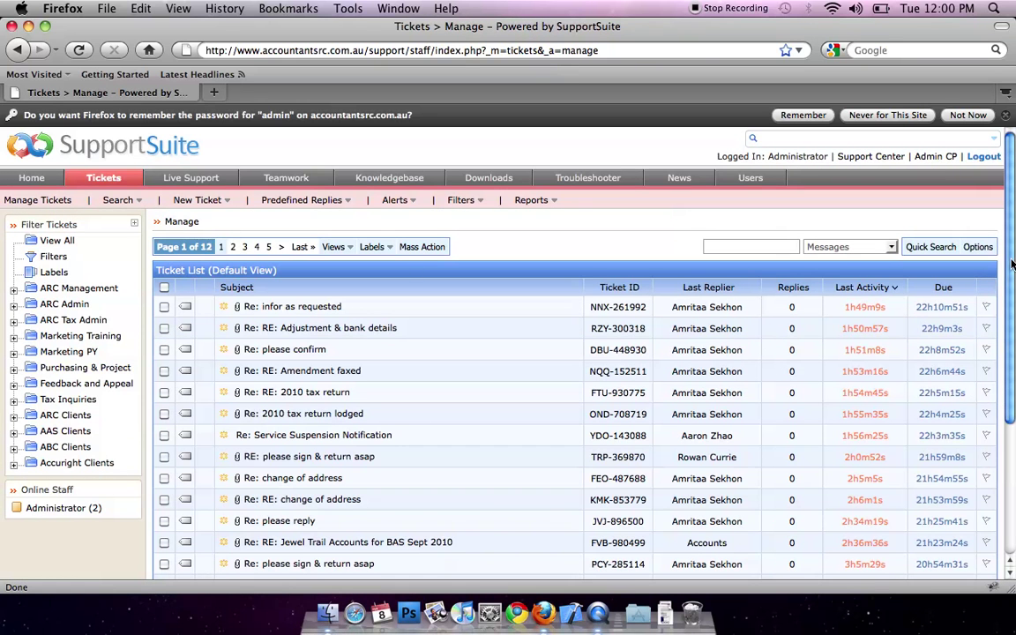
{"action": "mouse_move", "coordinate": [1012, 264]}
{"action": "left_mouse_down"}
{"action": "mouse_move", "coordinate": [1014, 403]}
{"action": "mouse_move", "coordinate": [1012, 280]}
{"action": "left_mouse_up"}
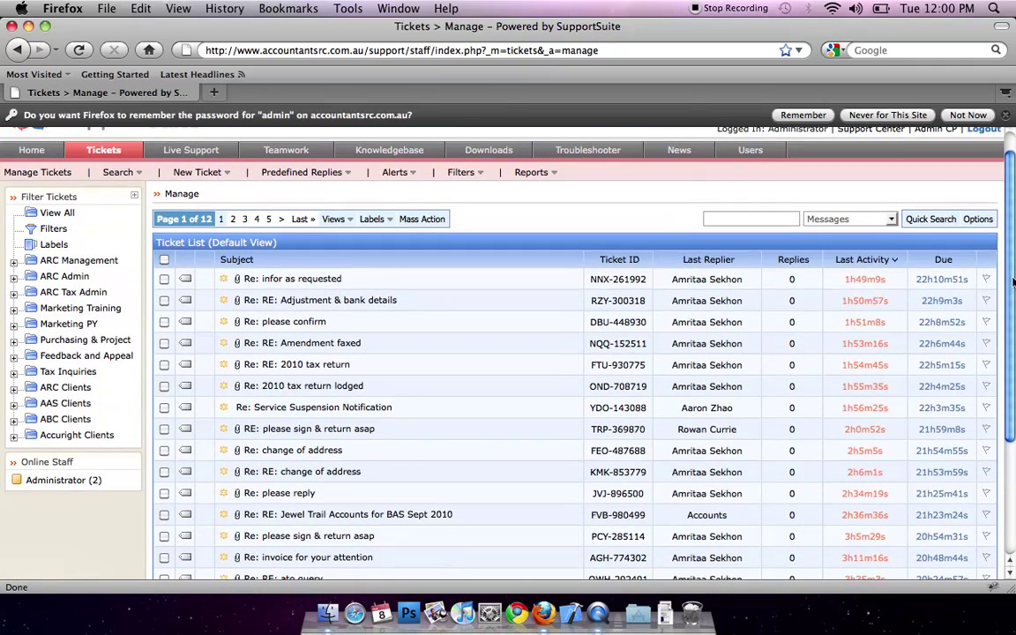
{"action": "left_click", "coordinate": [96, 263]}
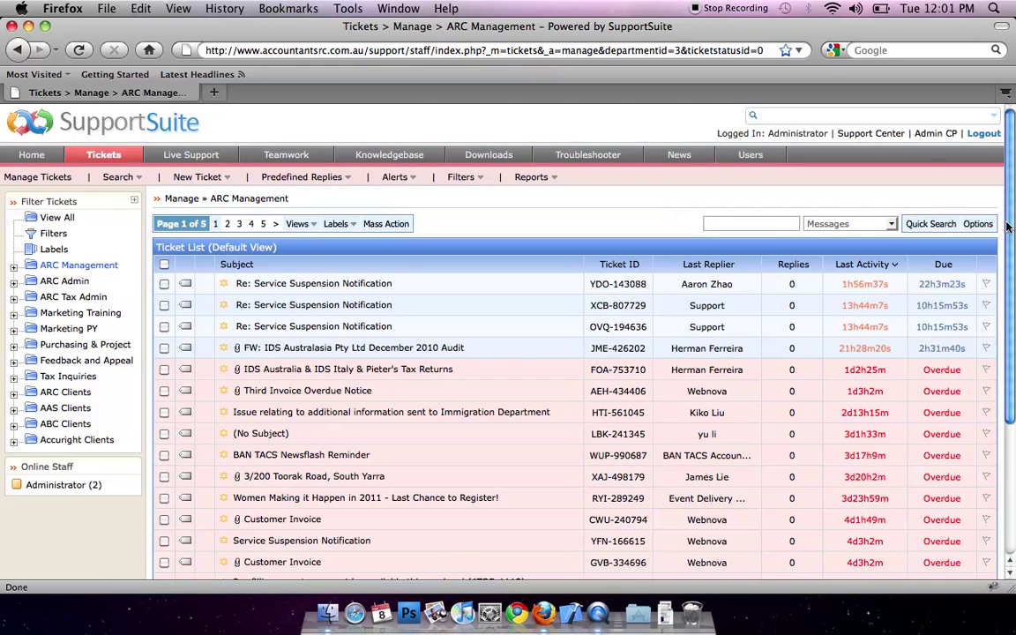
{"action": "scroll", "coordinate": [1008, 227], "scroll_direction": "down", "scroll_amount": 3}
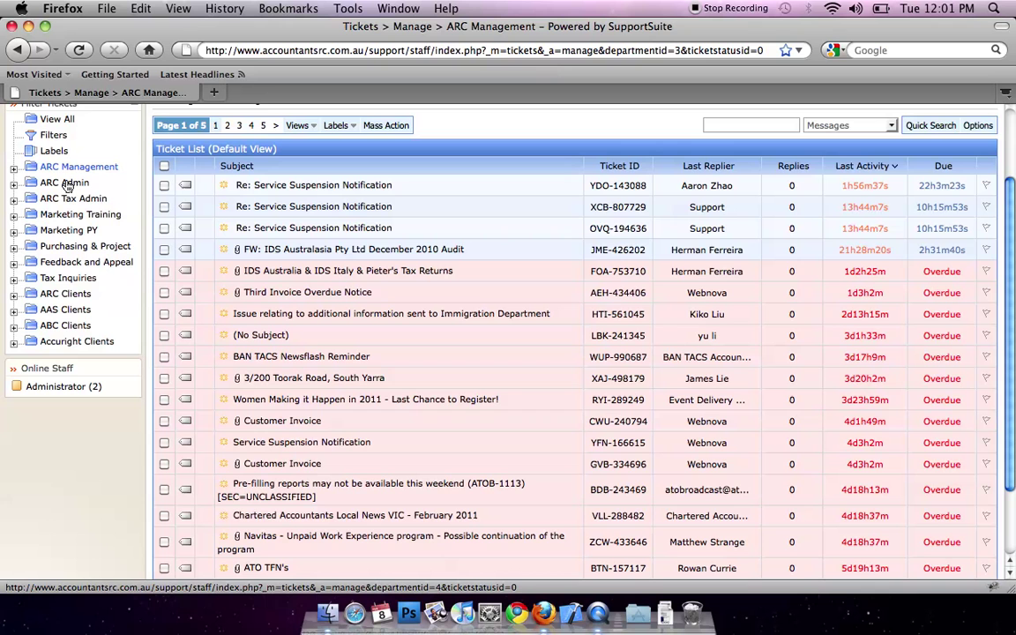
{"action": "left_click", "coordinate": [71, 182]}
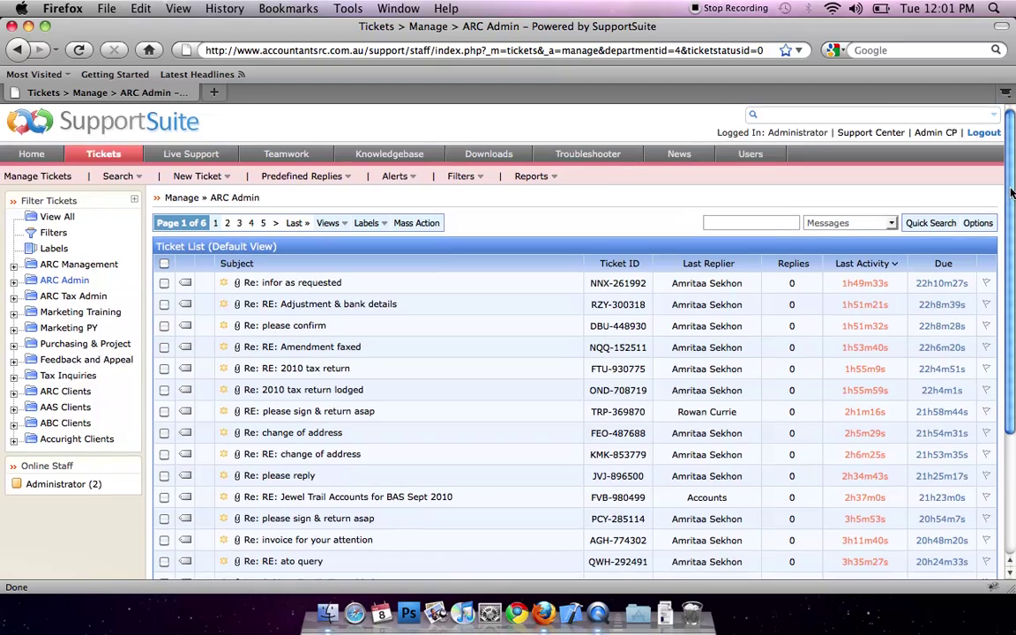
{"action": "scroll", "coordinate": [315, 274], "scroll_direction": "down", "scroll_amount": 2}
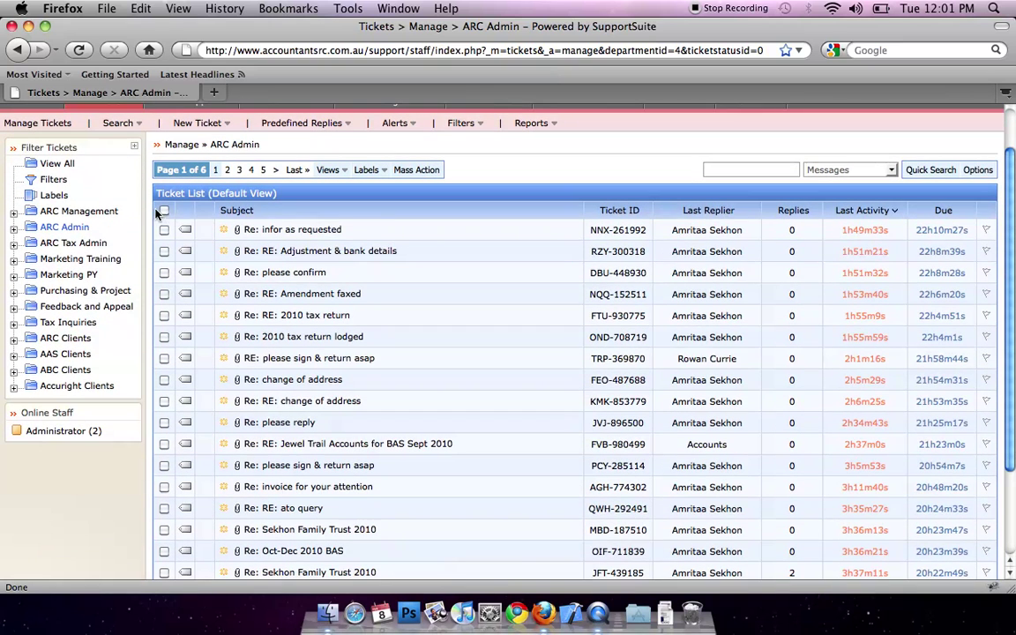
Step: Tick Re: infor as requested, Adjustment & bank details and Re: please confirm, then choose Merge Tickets
{"action": "left_click", "coordinate": [164, 229]}
{"action": "left_click", "coordinate": [164, 251]}
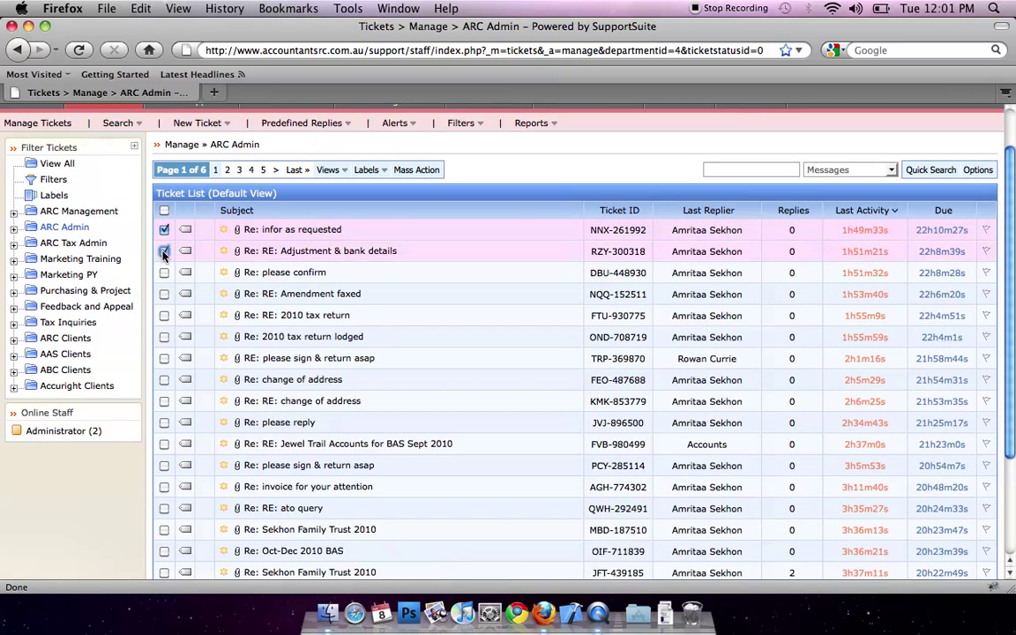
{"action": "left_click", "coordinate": [164, 273]}
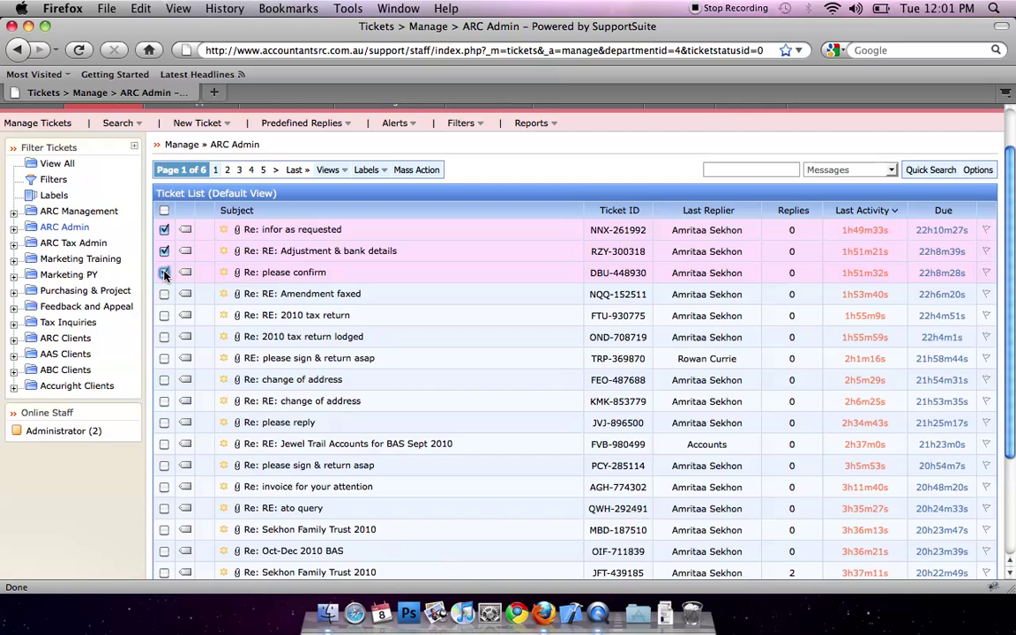
{"action": "scroll", "coordinate": [1012, 277], "scroll_direction": "down", "scroll_amount": 2}
{"action": "scroll", "coordinate": [1012, 277], "scroll_direction": "down", "scroll_amount": 3}
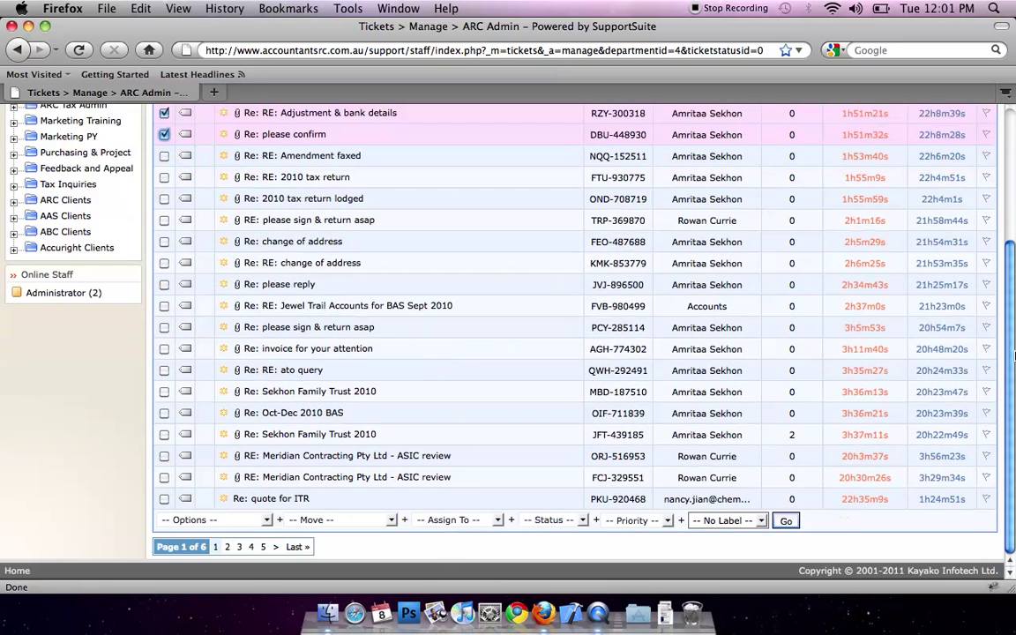
{"action": "left_click", "coordinate": [267, 520]}
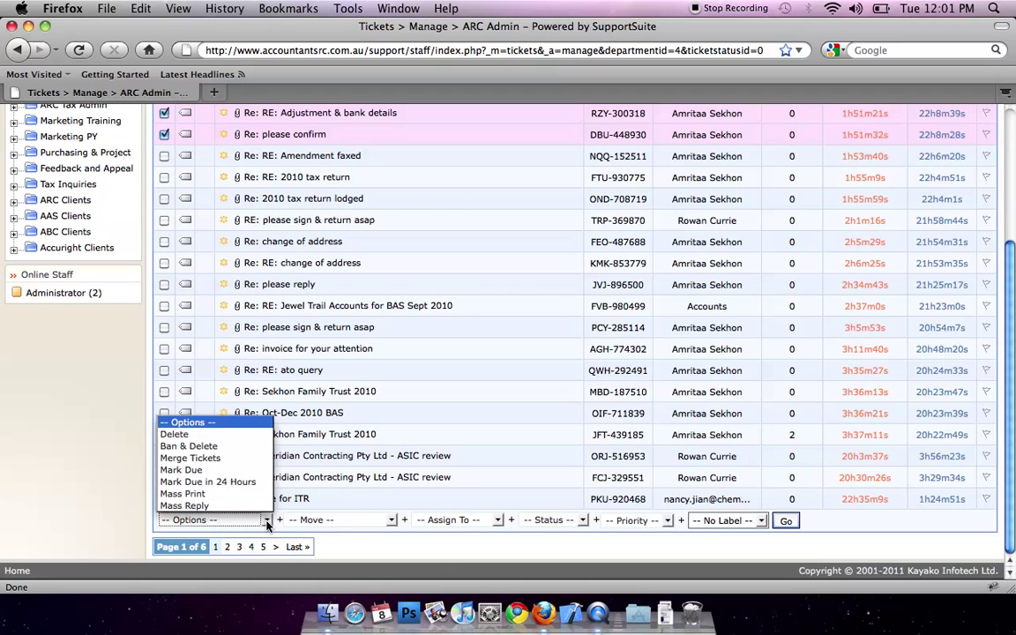
{"action": "left_click", "coordinate": [236, 459]}
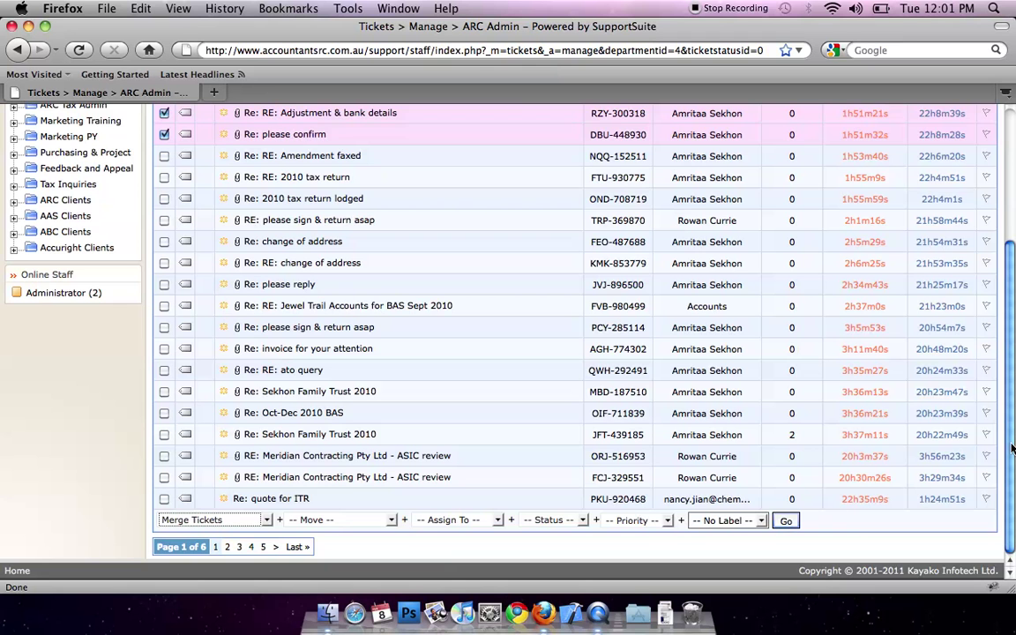
{"action": "scroll", "coordinate": [1013, 249], "scroll_direction": "up", "scroll_amount": 5}
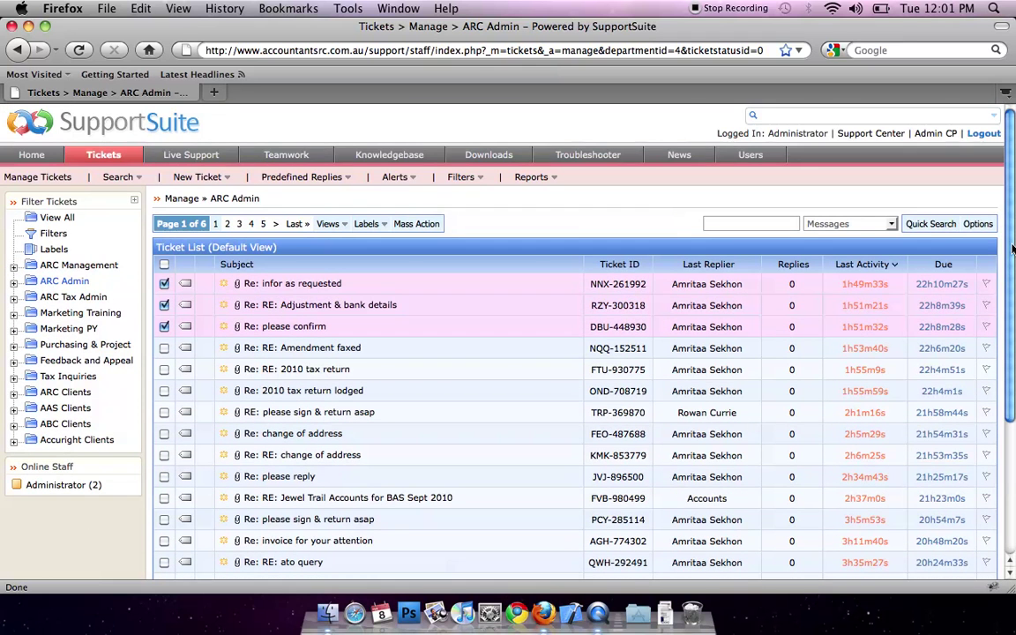
Step: Tick Re: please confirm, Amendment faxed, Re: RE: 2010 tax return and please sign & return asap
{"action": "left_click", "coordinate": [164, 264]}
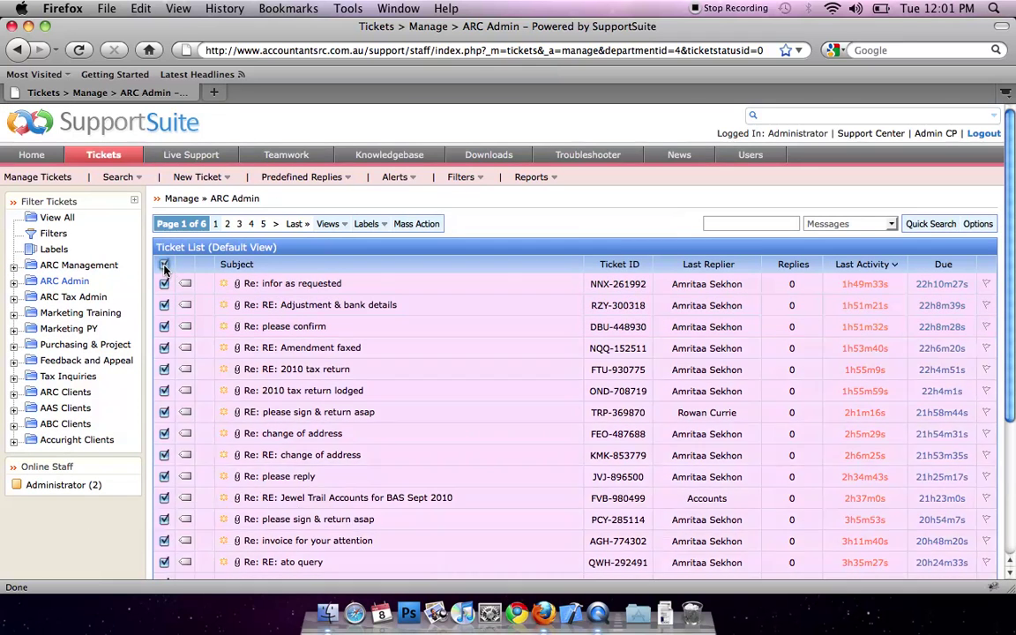
{"action": "left_click", "coordinate": [164, 265]}
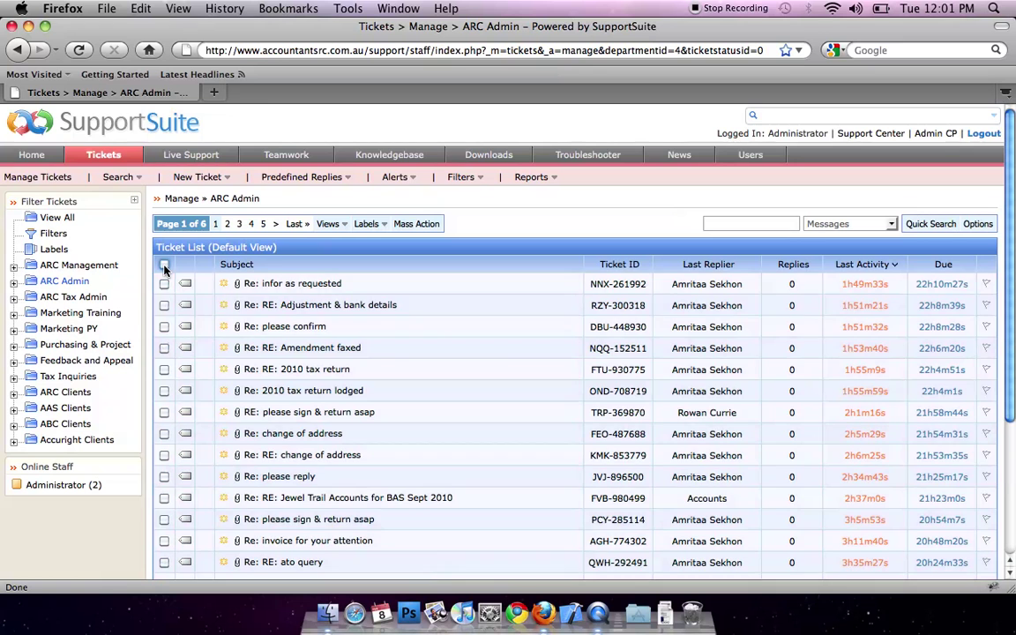
{"action": "left_click", "coordinate": [164, 327]}
{"action": "left_click", "coordinate": [164, 349]}
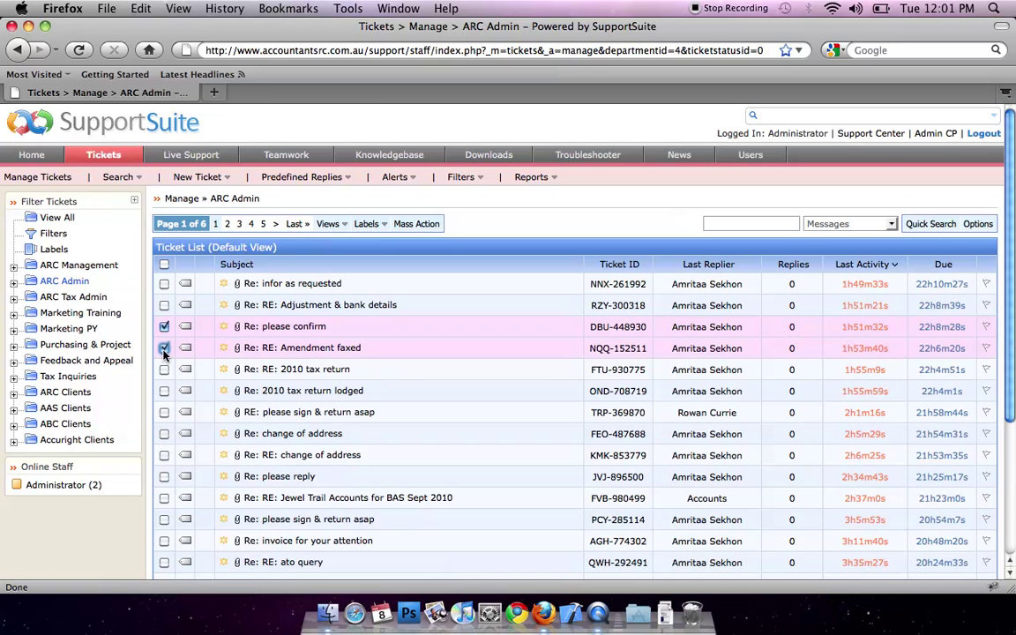
{"action": "left_click", "coordinate": [164, 369]}
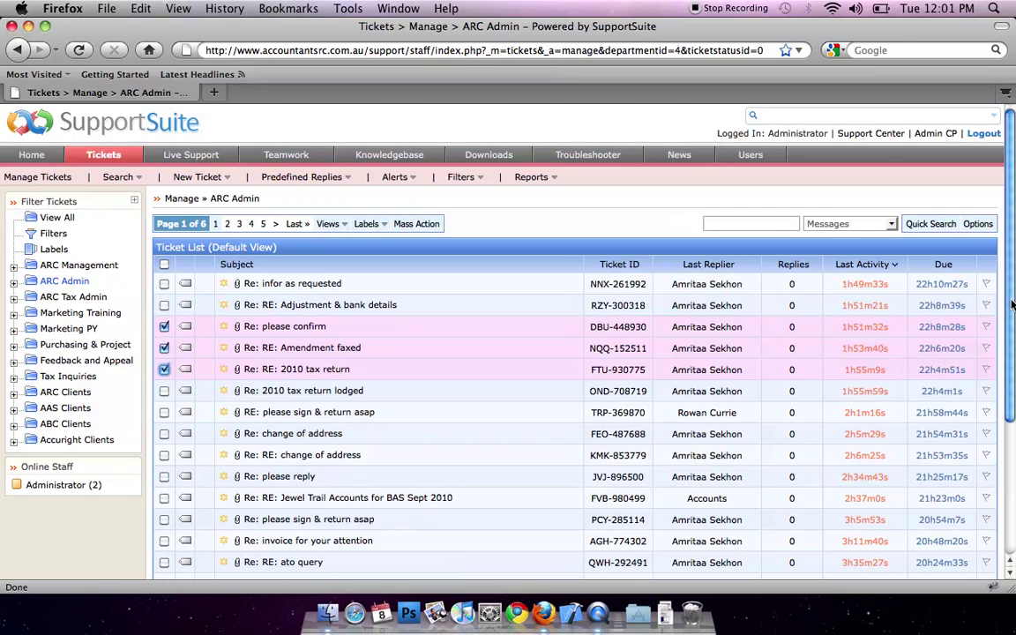
{"action": "left_click", "coordinate": [164, 411]}
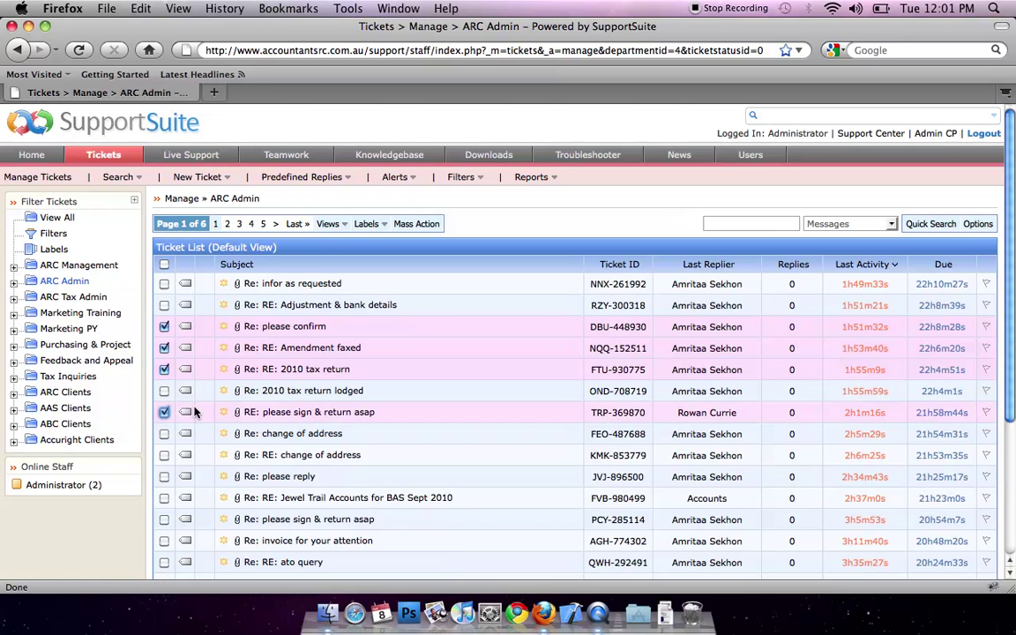
Step: Set the mass-action status of the ticked tickets to Closed and apply it
{"action": "scroll", "coordinate": [994, 371], "scroll_direction": "down", "scroll_amount": 5}
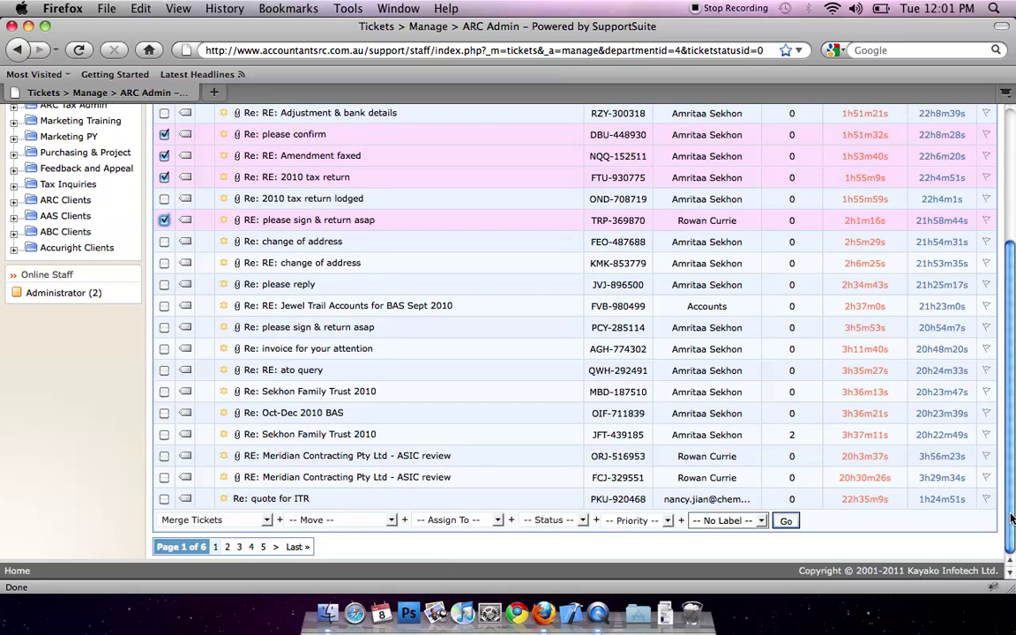
{"action": "left_click", "coordinate": [581, 520]}
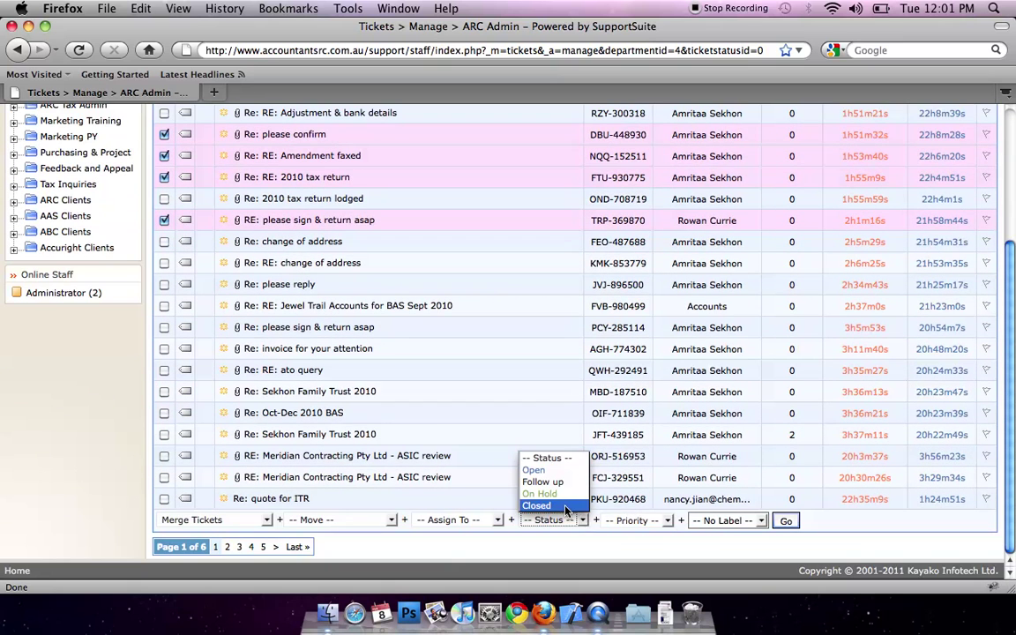
{"action": "left_click", "coordinate": [566, 506]}
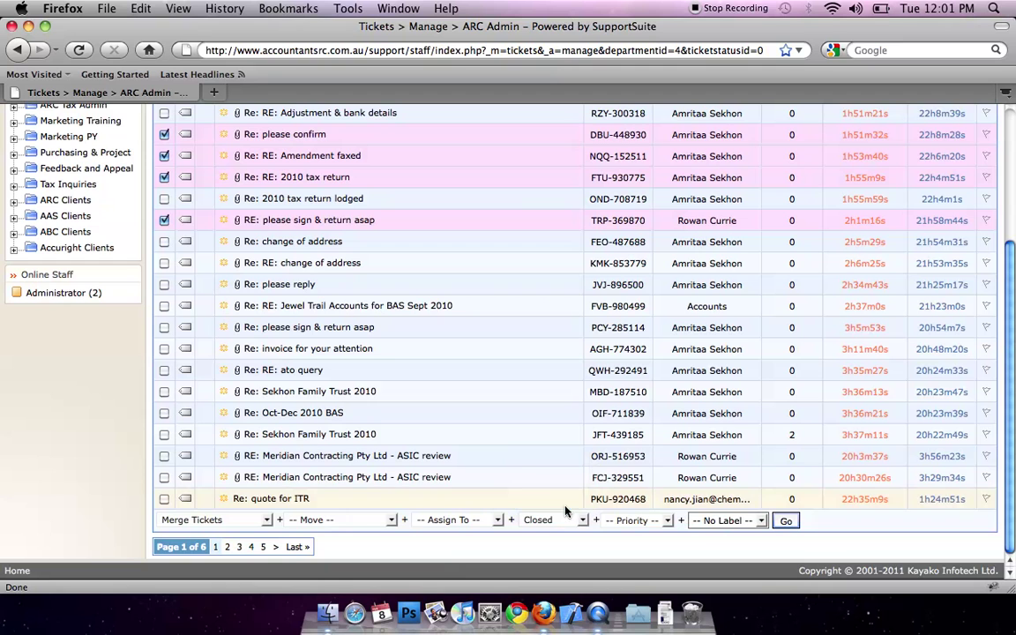
{"action": "left_click", "coordinate": [791, 522]}
{"action": "left_click_drag", "start_coordinate": [1012, 473], "coordinate": [1013, 296]}
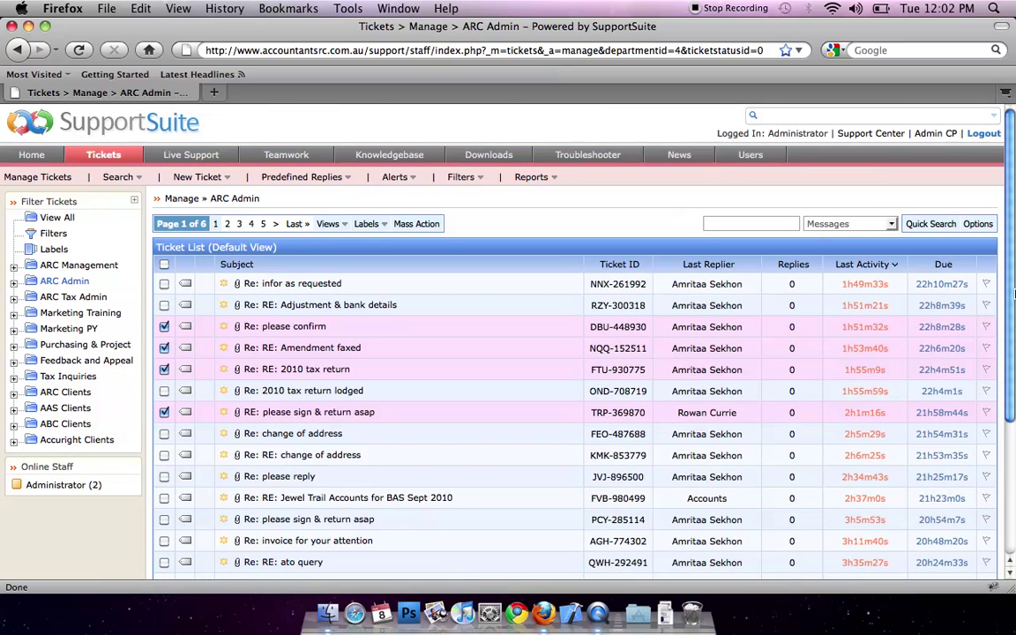
Step: View ARC Admin's Closed tickets in the filter tree, then return to View All
{"action": "left_click", "coordinate": [13, 282]}
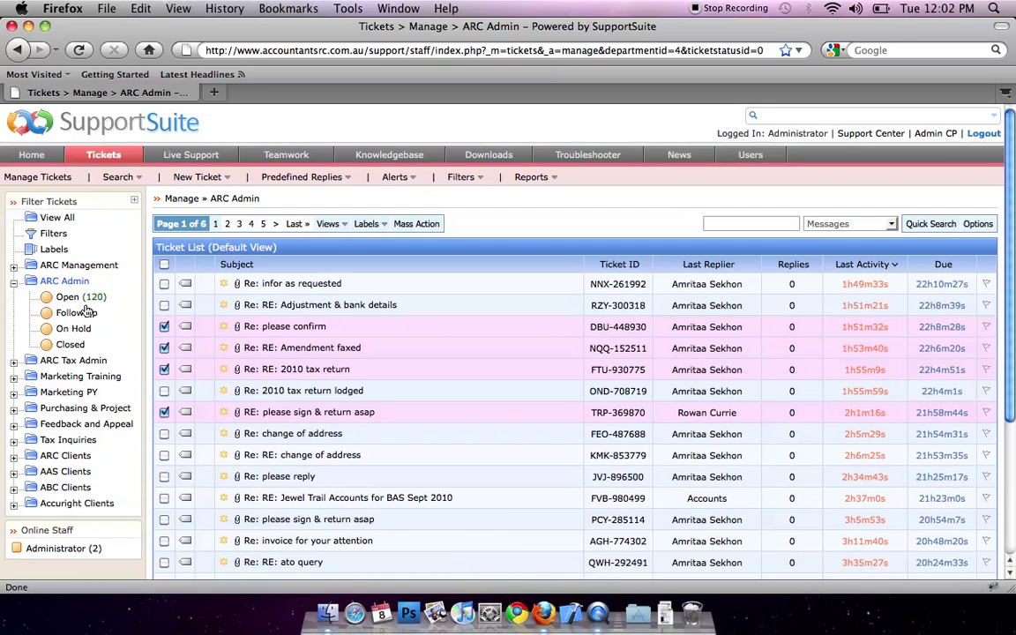
{"action": "left_click", "coordinate": [71, 345]}
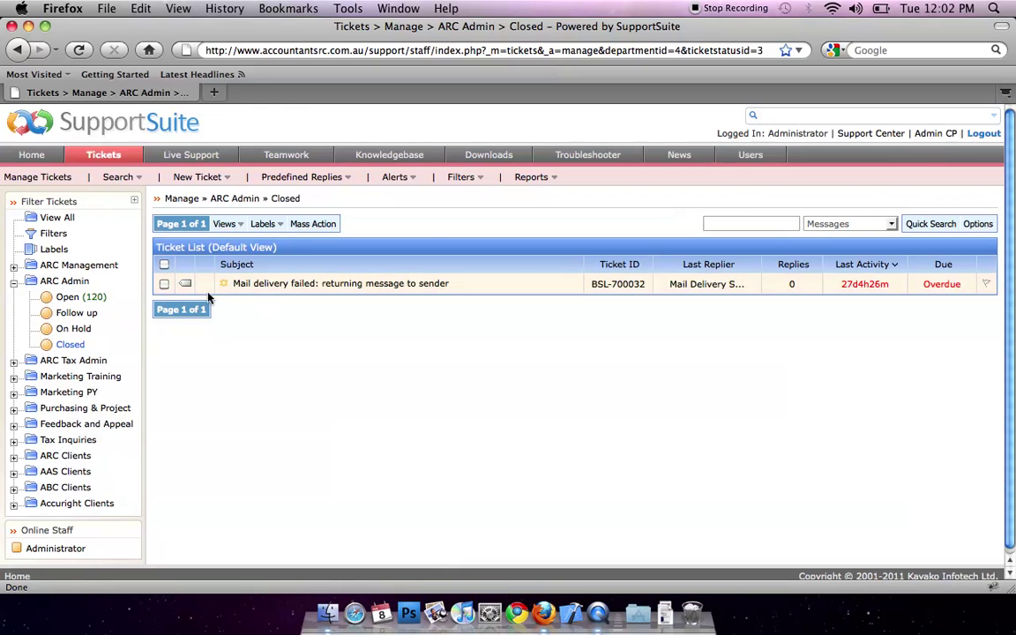
{"action": "left_click", "coordinate": [55, 219]}
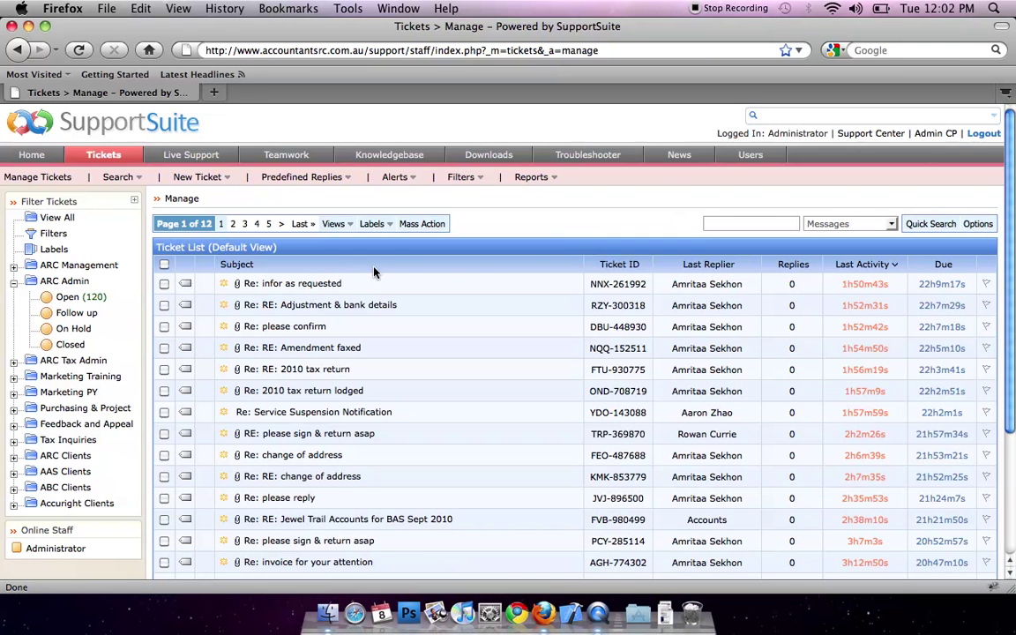
{"action": "left_click", "coordinate": [327, 285]}
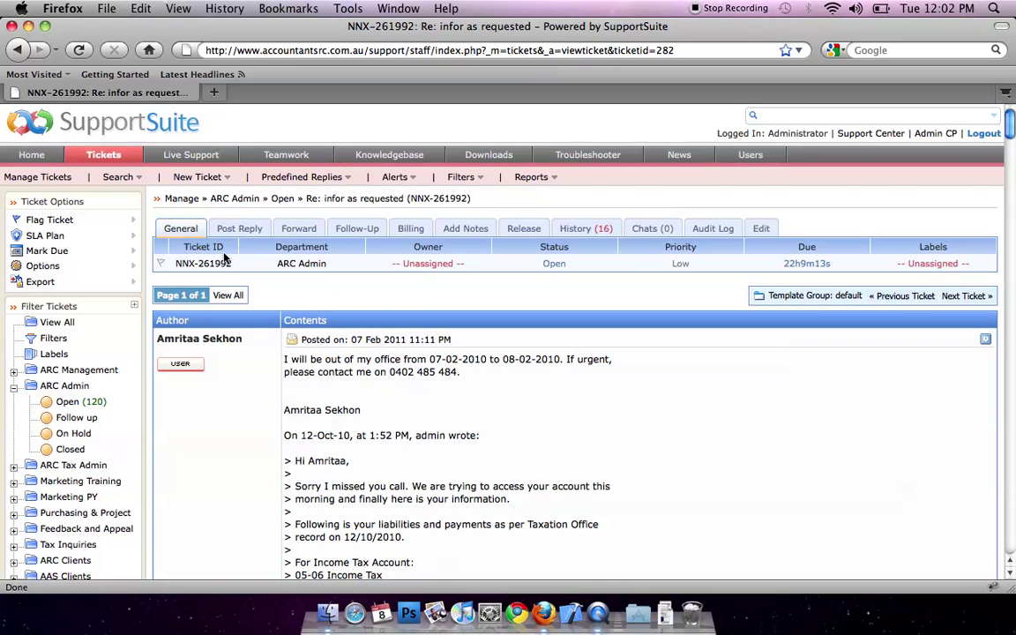
{"action": "left_click_drag", "start_coordinate": [176, 264], "coordinate": [231, 270]}
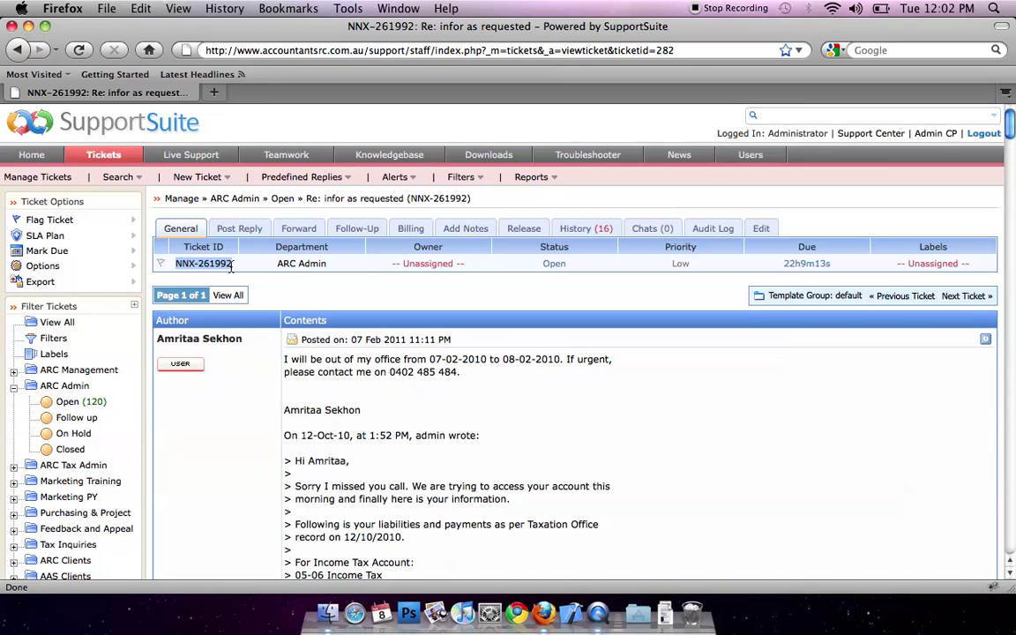
{"action": "left_click", "coordinate": [338, 268]}
{"action": "left_click", "coordinate": [336, 265]}
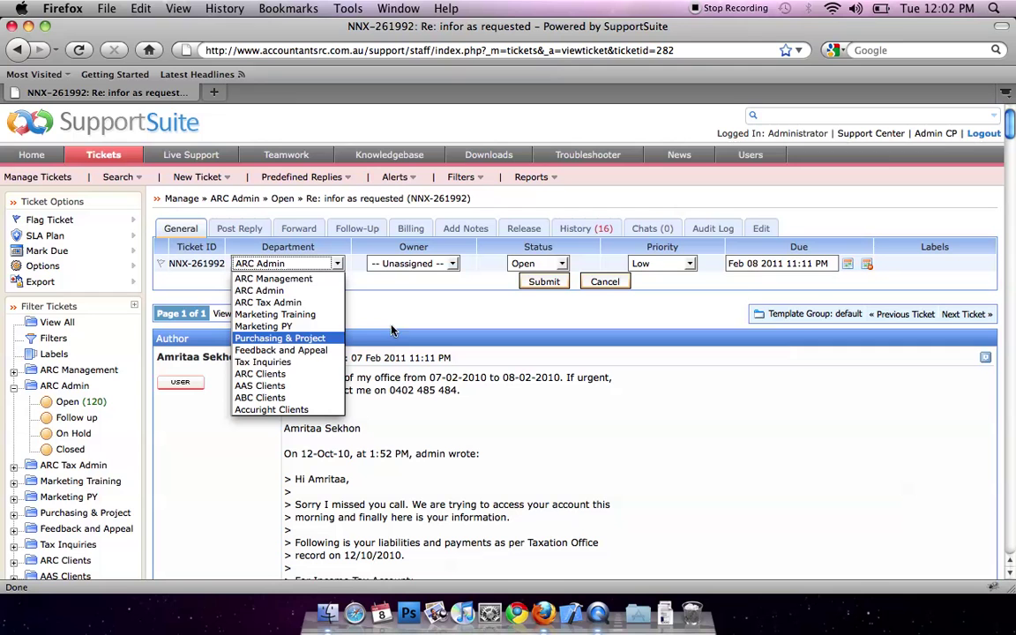
{"action": "left_click", "coordinate": [453, 267]}
{"action": "left_click", "coordinate": [453, 268]}
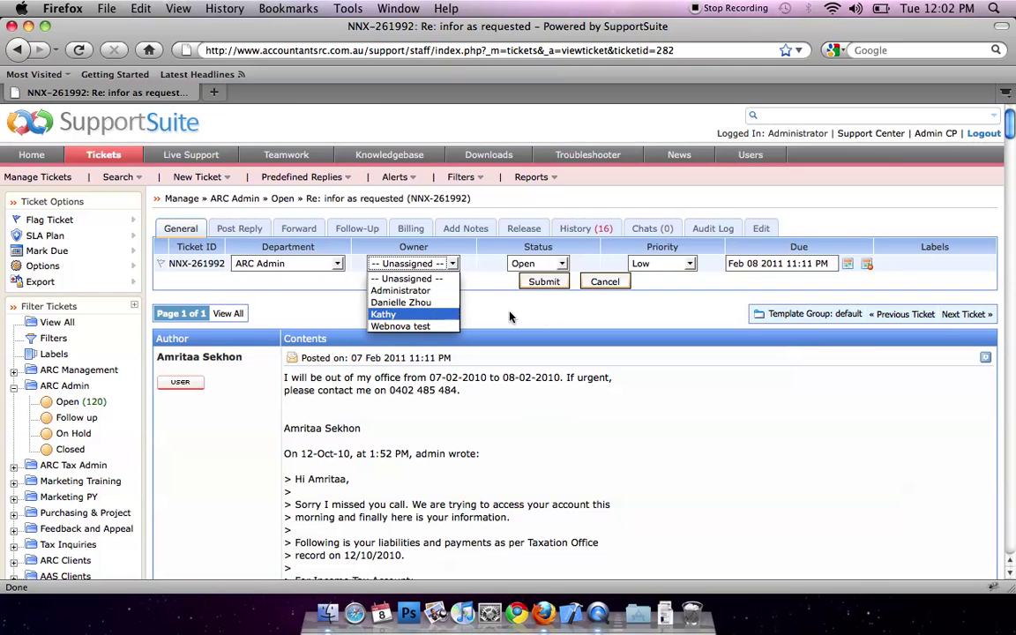
{"action": "left_click", "coordinate": [541, 317]}
{"action": "left_click", "coordinate": [561, 264]}
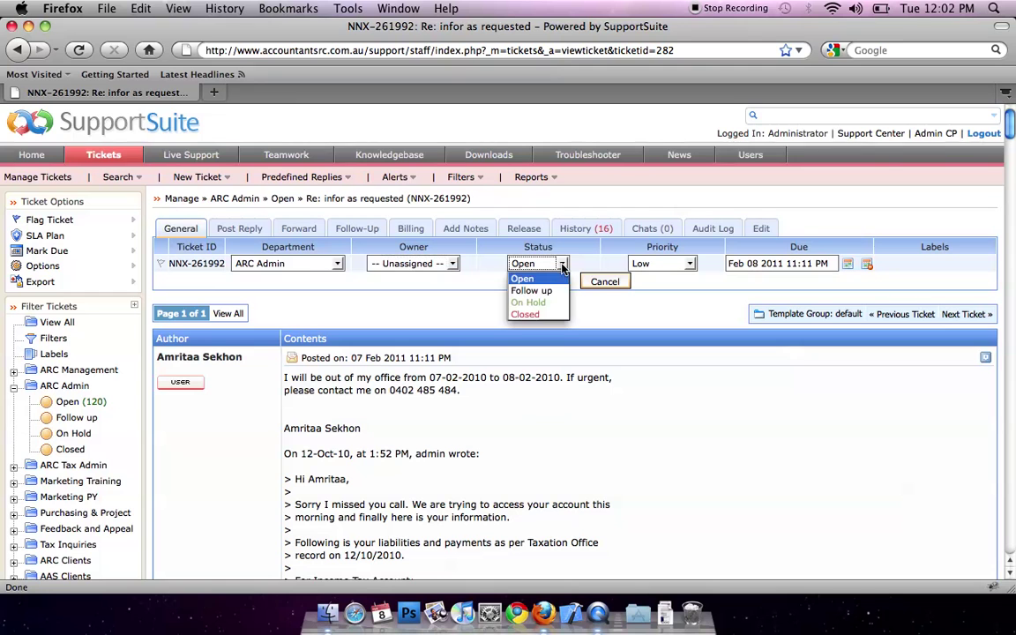
{"action": "left_click", "coordinate": [689, 269]}
{"action": "left_click", "coordinate": [689, 265]}
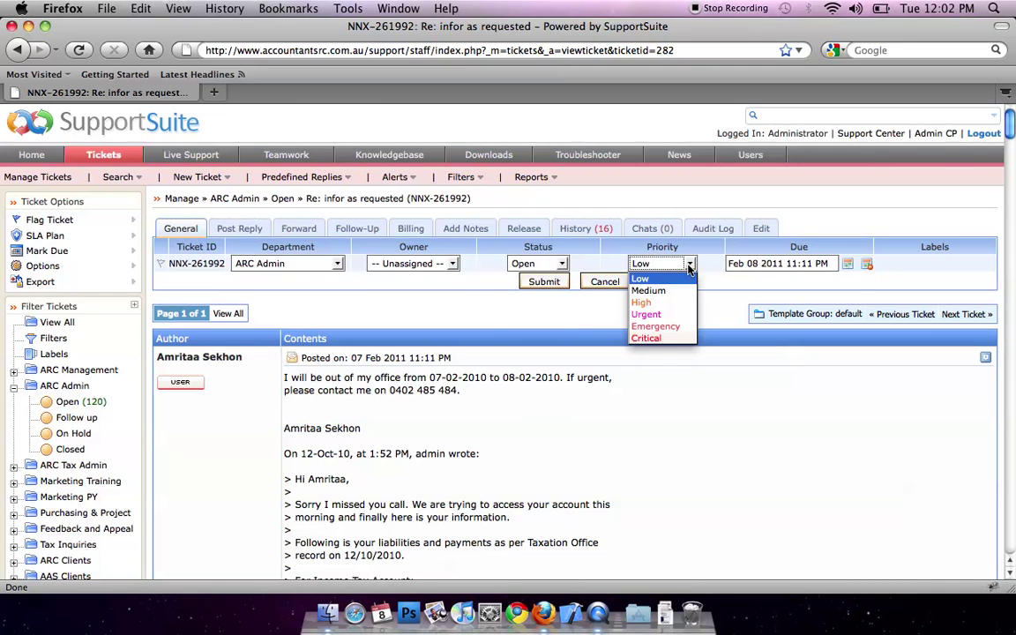
{"action": "left_click", "coordinate": [853, 294]}
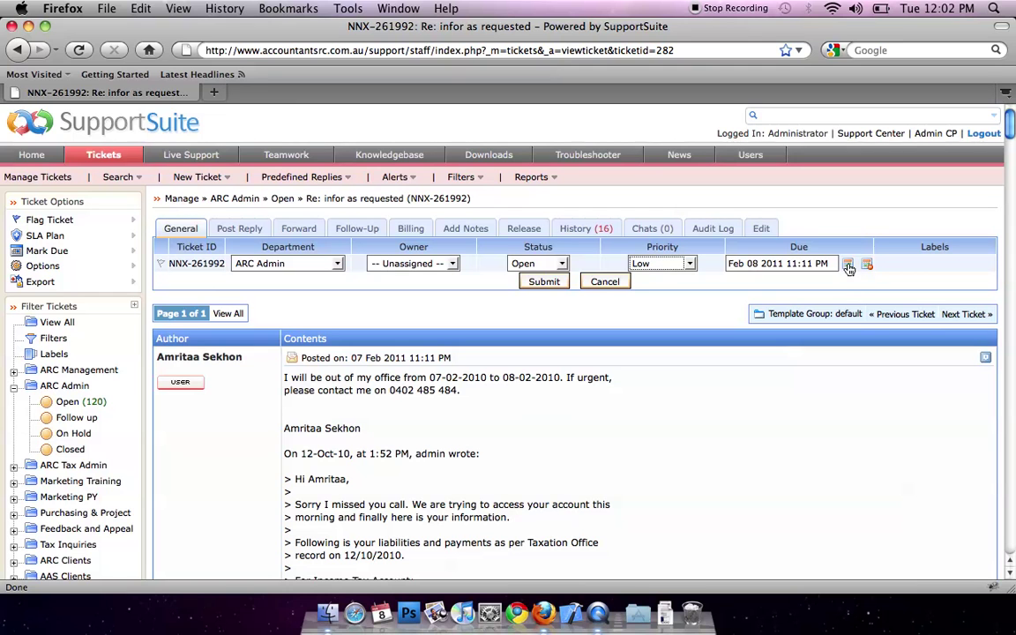
{"action": "left_click", "coordinate": [600, 286]}
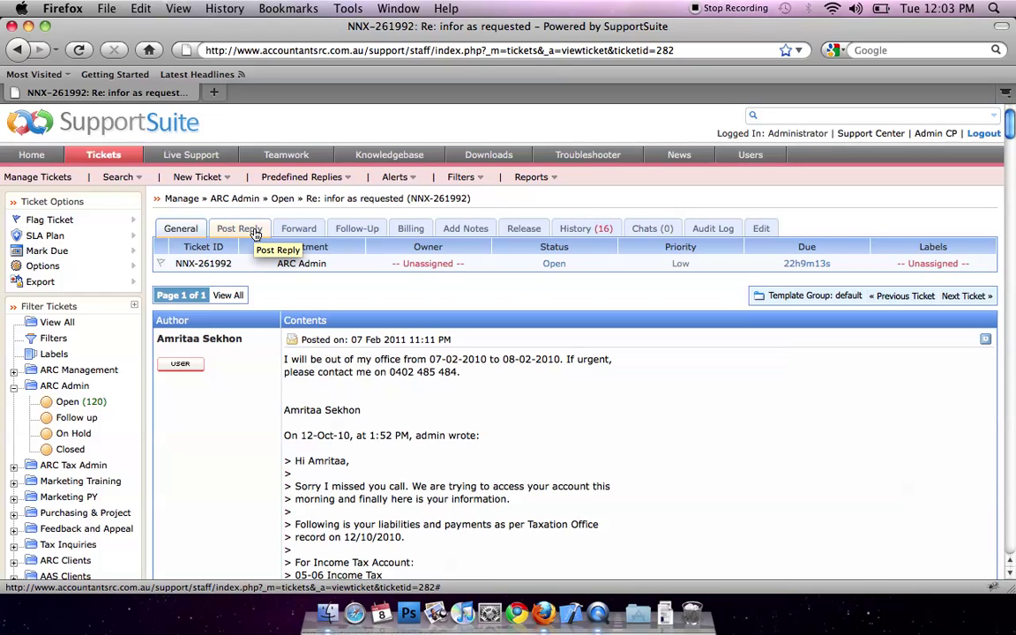
{"action": "left_click", "coordinate": [253, 231]}
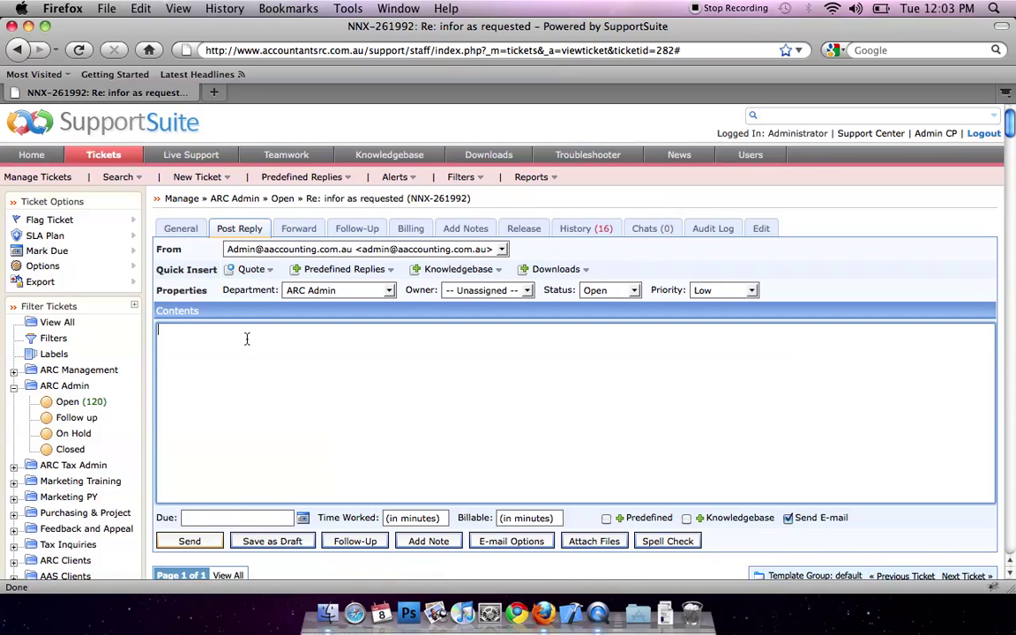
{"action": "scroll", "coordinate": [247, 338], "scroll_direction": "down", "scroll_amount": 1}
{"action": "scroll", "coordinate": [358, 346], "scroll_direction": "down", "scroll_amount": 3}
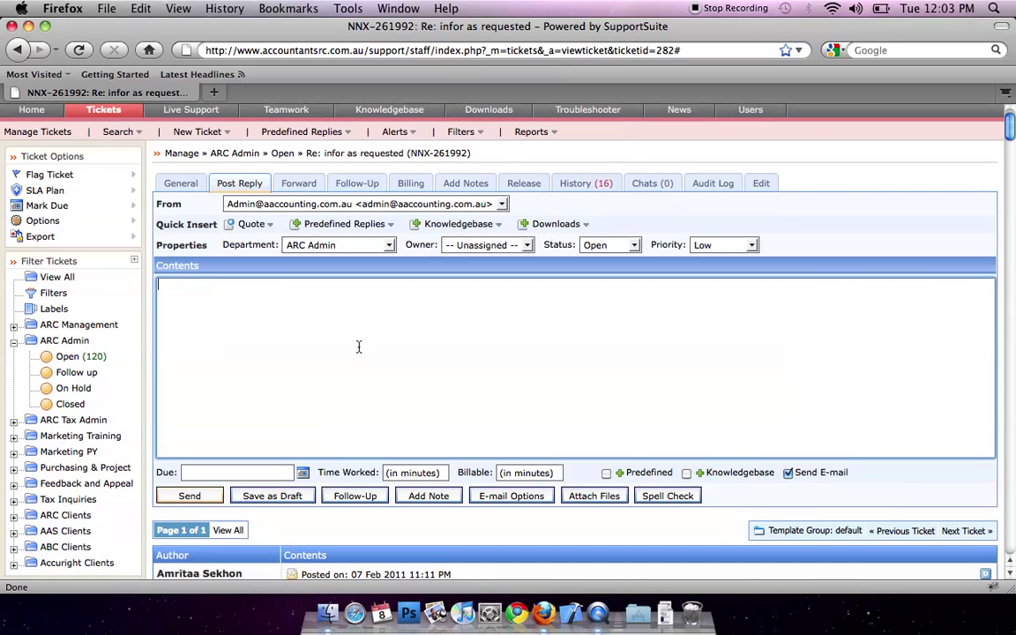
{"action": "left_click", "coordinate": [593, 496]}
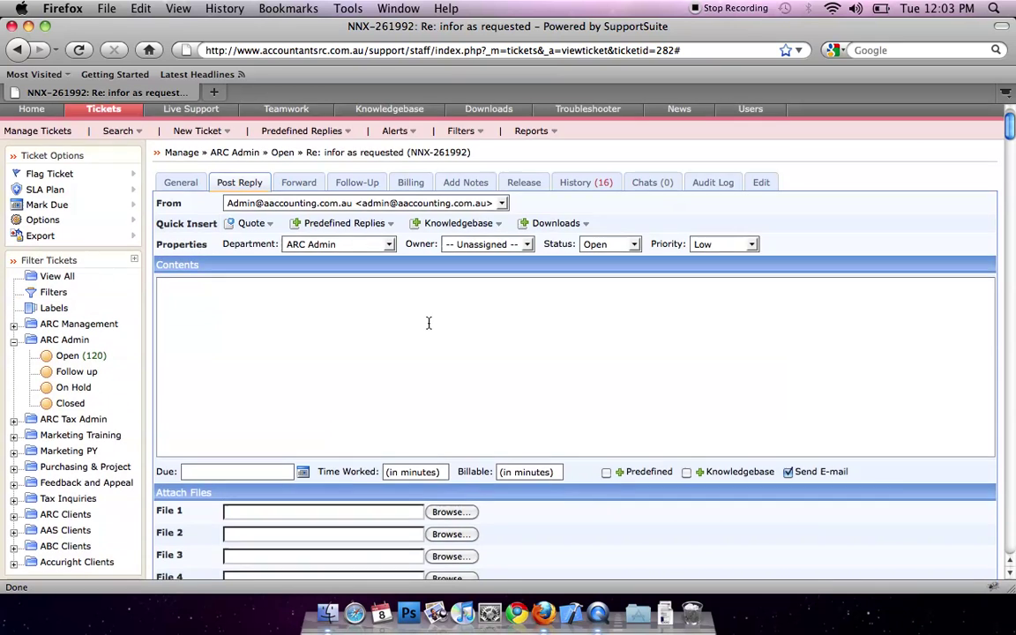
{"action": "scroll", "coordinate": [429, 322], "scroll_direction": "down", "scroll_amount": 3}
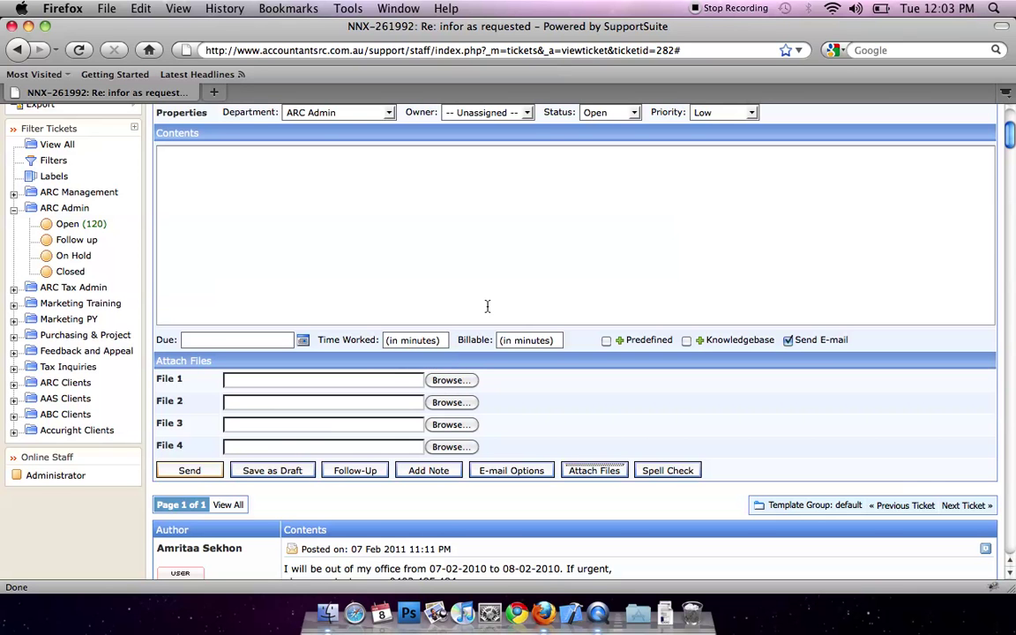
{"action": "scroll", "coordinate": [487, 304], "scroll_direction": "up", "scroll_amount": 3}
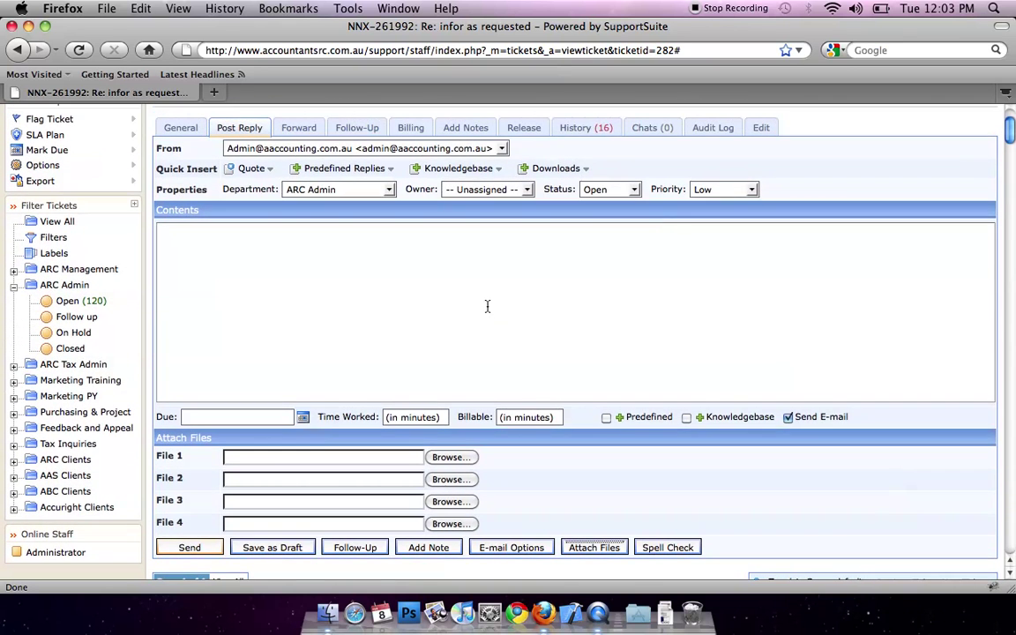
Step: Include the 6.31 KiB, unknown.png and 40.05 KiB attachments in a forward, then open Follow-Up
{"action": "left_click", "coordinate": [299, 131]}
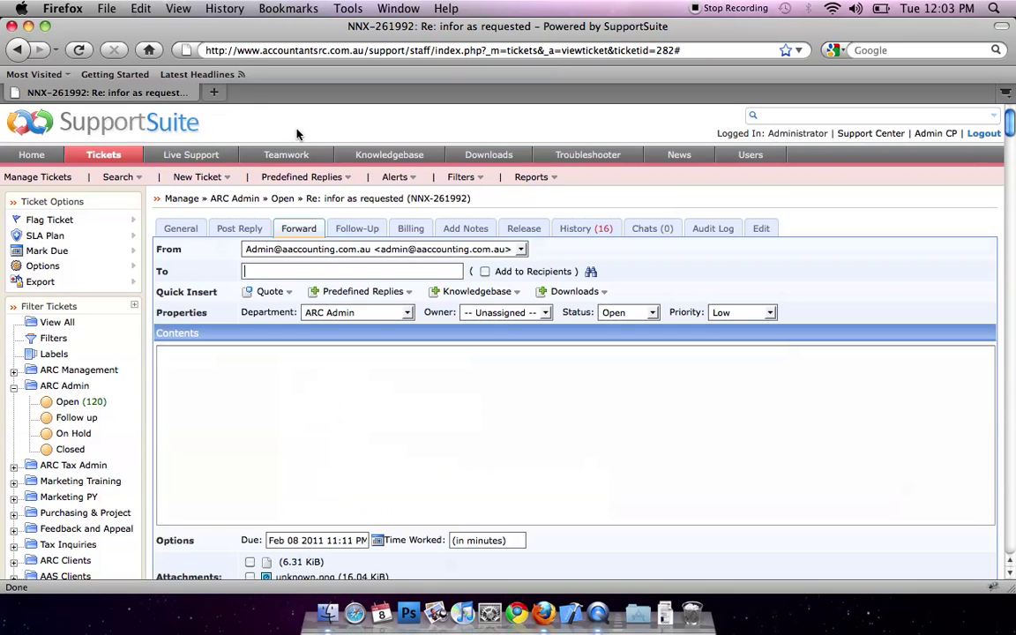
{"action": "scroll", "coordinate": [255, 385], "scroll_direction": "down", "scroll_amount": 2}
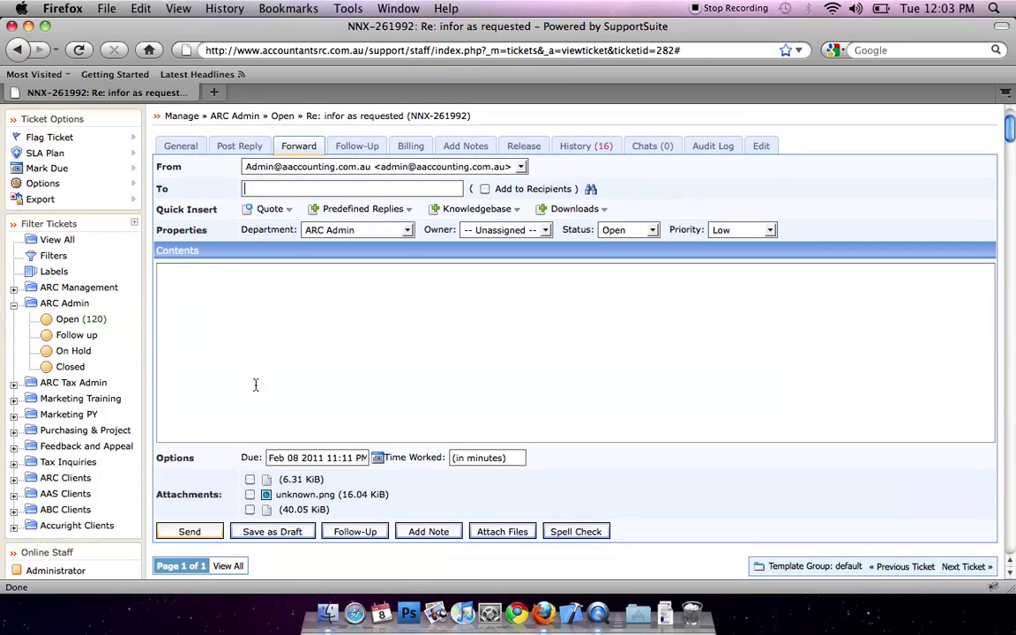
{"action": "scroll", "coordinate": [255, 385], "scroll_direction": "down", "scroll_amount": 1}
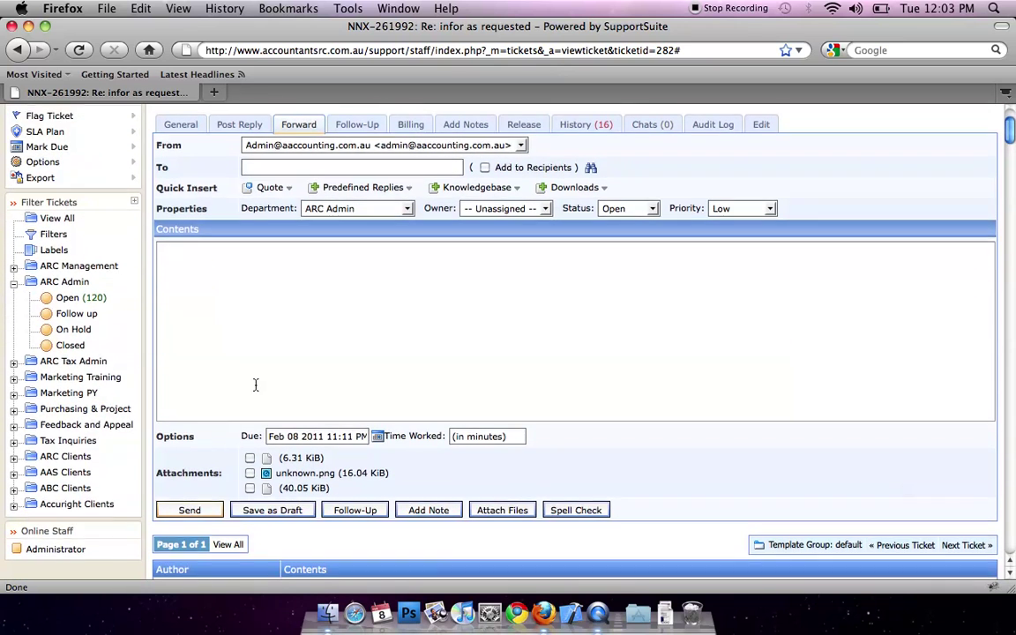
{"action": "scroll", "coordinate": [256, 384], "scroll_direction": "up", "scroll_amount": 3}
{"action": "scroll", "coordinate": [256, 385], "scroll_direction": "down", "scroll_amount": 3}
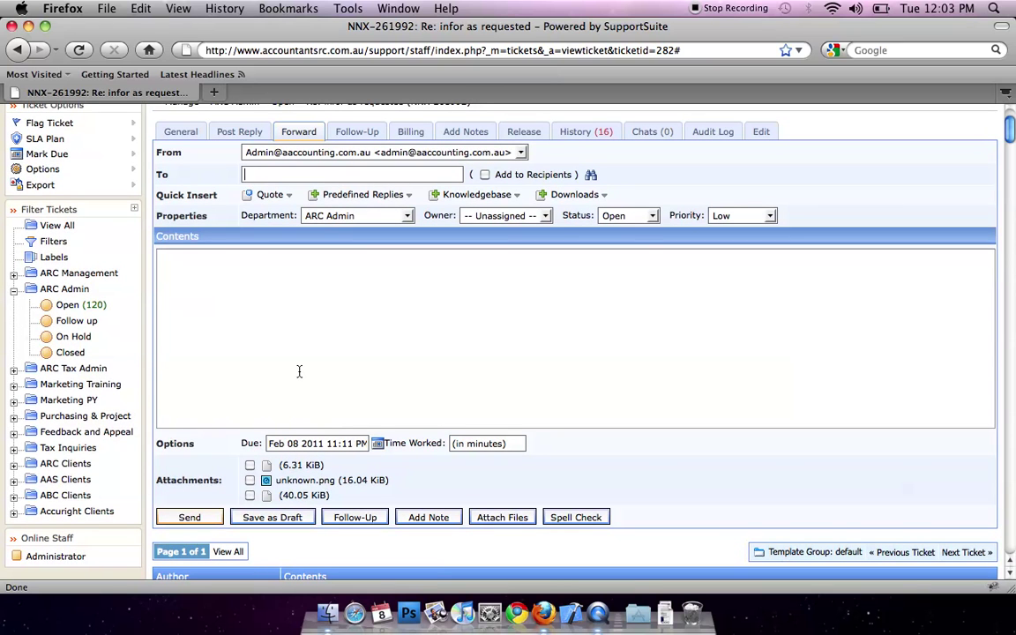
{"action": "left_click", "coordinate": [250, 464]}
{"action": "left_click", "coordinate": [250, 480]}
{"action": "left_click", "coordinate": [249, 495]}
{"action": "scroll", "coordinate": [369, 352], "scroll_direction": "up", "scroll_amount": 1}
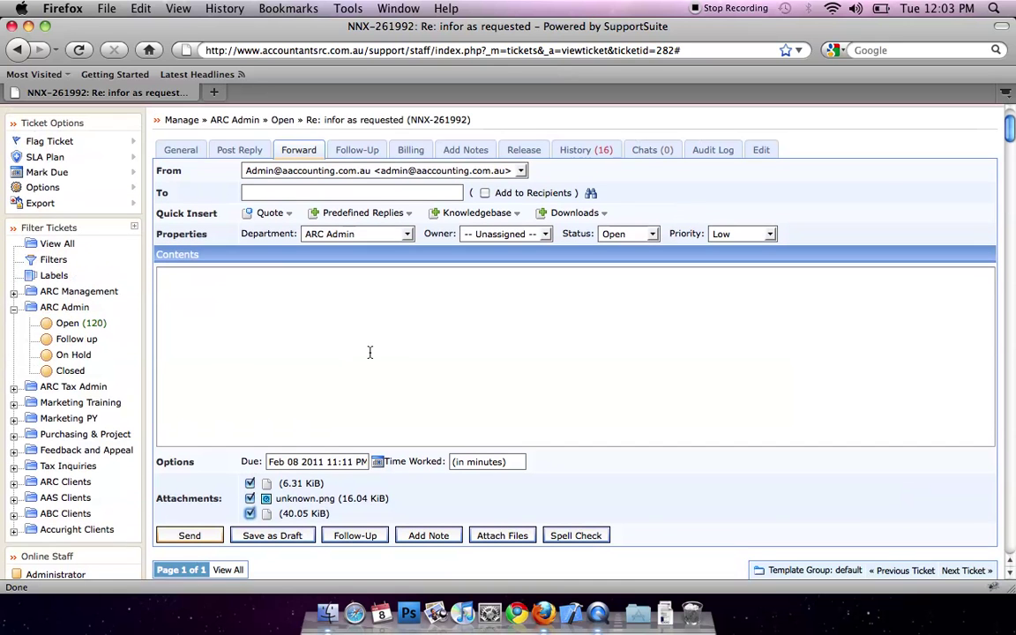
{"action": "left_click", "coordinate": [352, 159]}
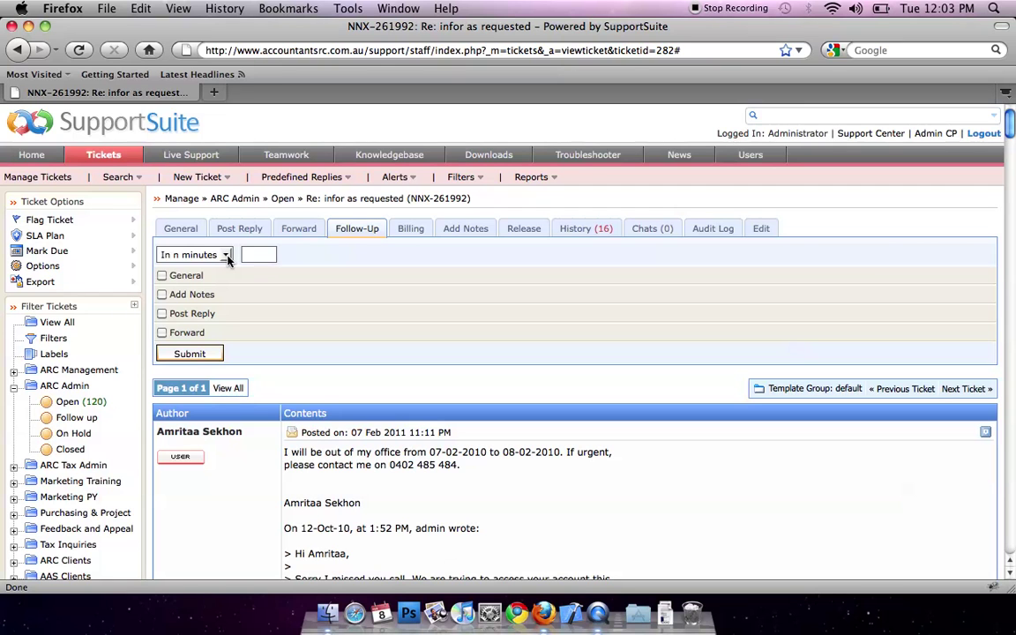
Step: Schedule the follow-up 'In n days' with 3 days and tick Post Reply, leaving the reply empty
{"action": "left_click", "coordinate": [225, 256]}
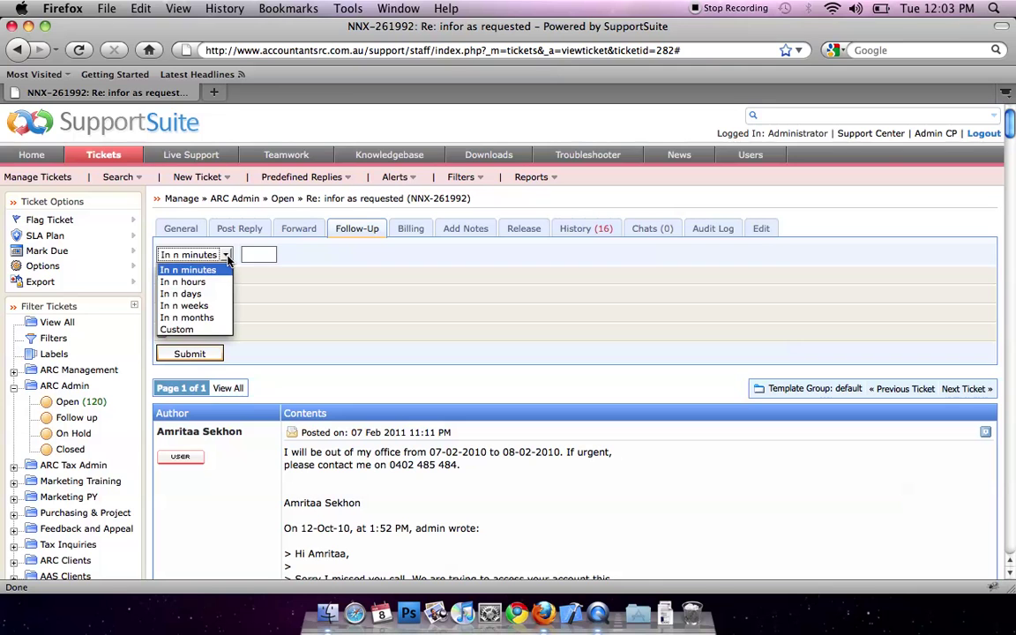
{"action": "left_click", "coordinate": [181, 294]}
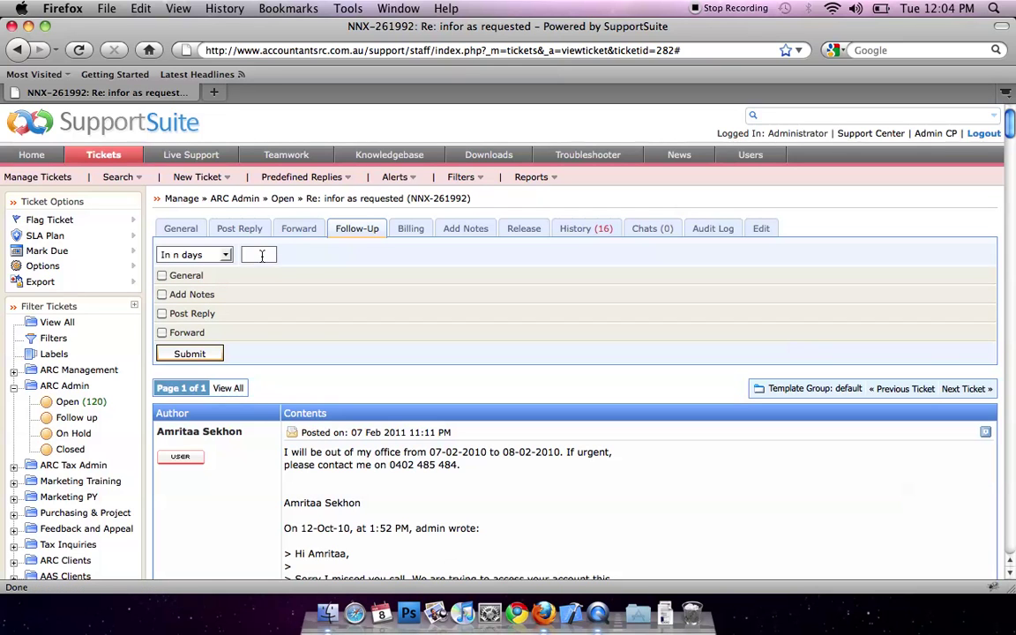
{"action": "type", "text": "3"}
{"action": "left_click", "coordinate": [194, 319]}
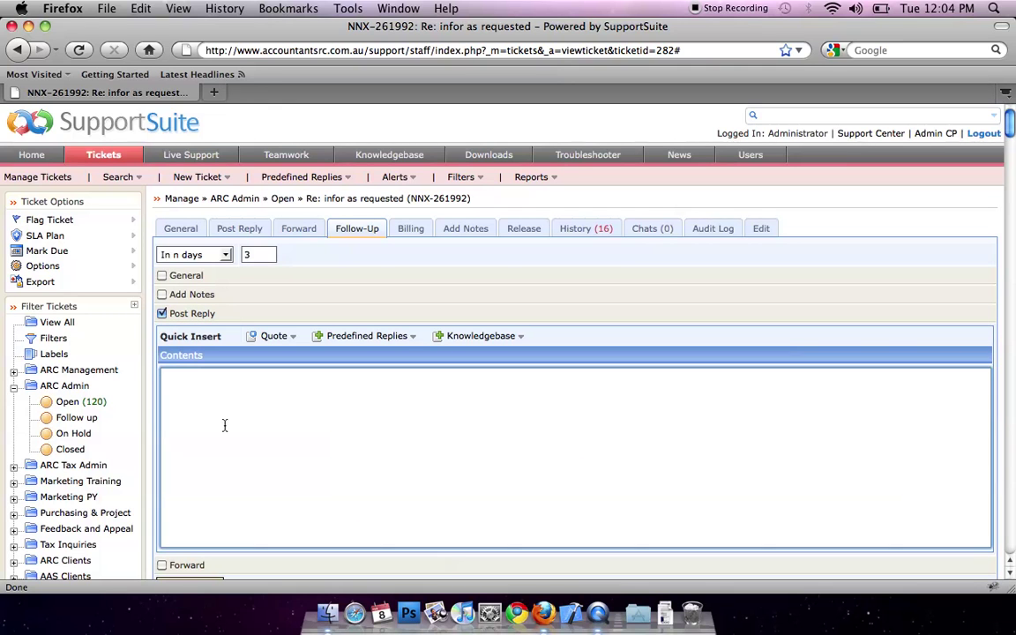
{"action": "type", "text": "kjshdfsklhf"}
{"action": "key", "text": "BackSpace"}
{"action": "key", "text": "BackSpace"}
{"action": "key", "text": "BackSpace"}
{"action": "key", "text": "BackSpace"}
{"action": "key", "text": "BackSpace"}
{"action": "key", "text": "BackSpace"}
{"action": "key", "text": "BackSpace"}
{"action": "key", "text": "BackSpace"}
{"action": "key", "text": "BackSpace"}
{"action": "key", "text": "BackSpace"}
{"action": "scroll", "coordinate": [185, 458], "scroll_direction": "down", "scroll_amount": 3}
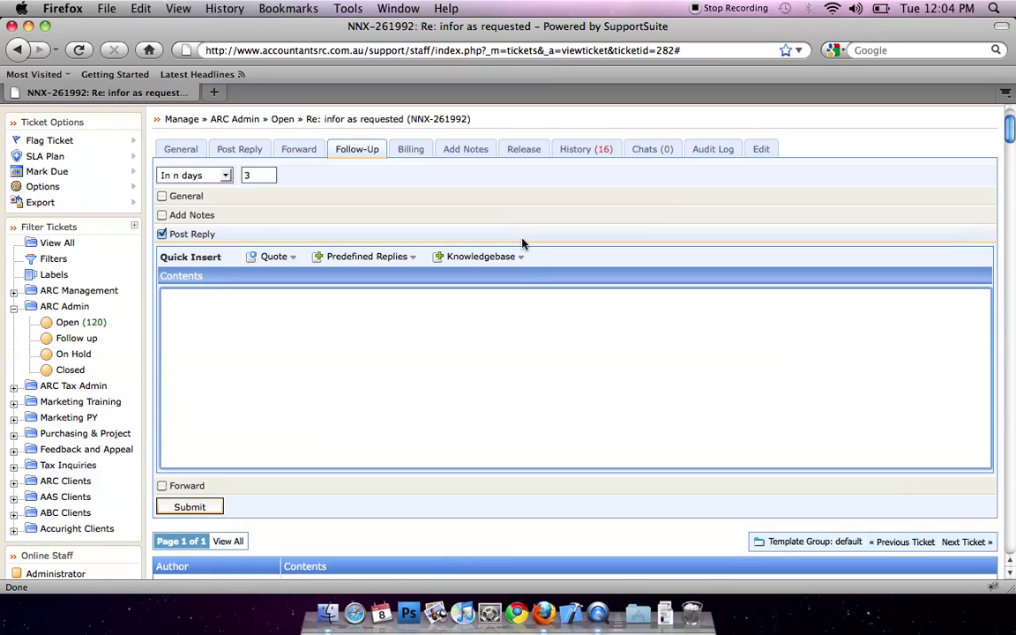
{"action": "left_click", "coordinate": [464, 151]}
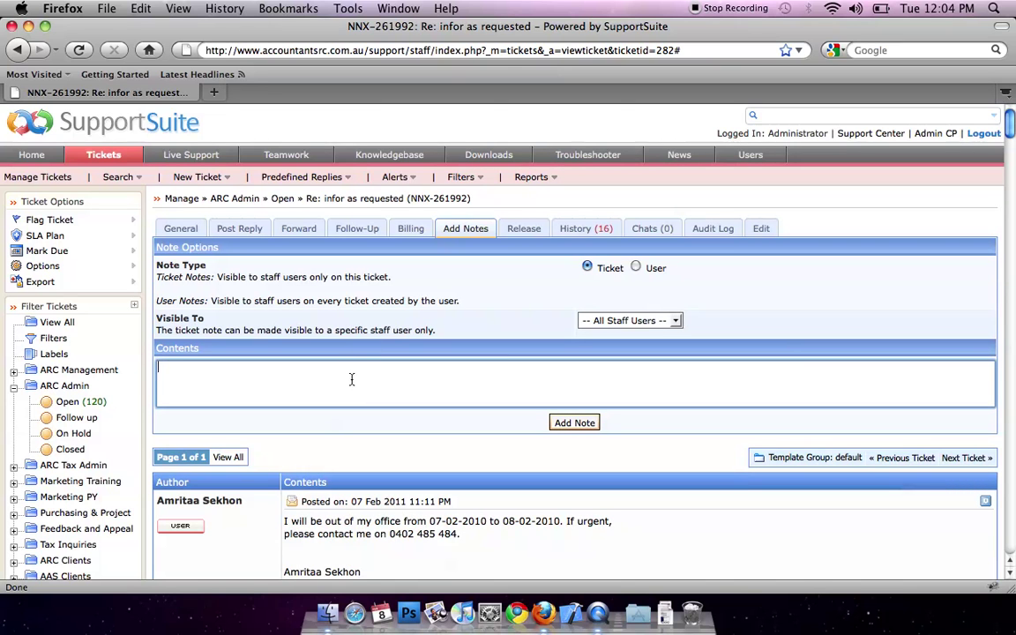
{"action": "type", "text": "This is a note."}
{"action": "left_click", "coordinate": [568, 424]}
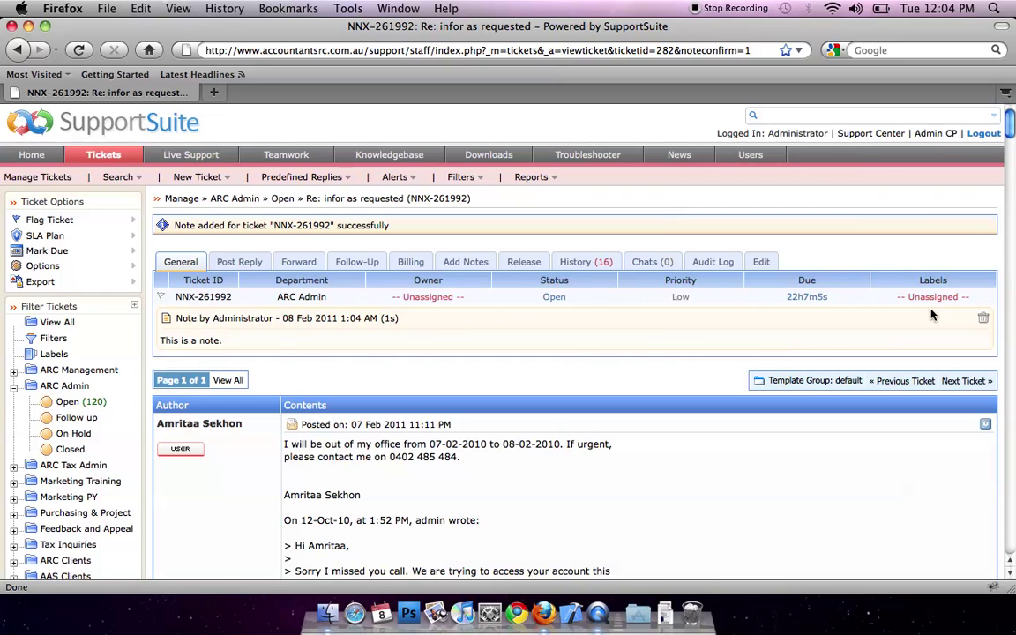
{"action": "left_click", "coordinate": [984, 325]}
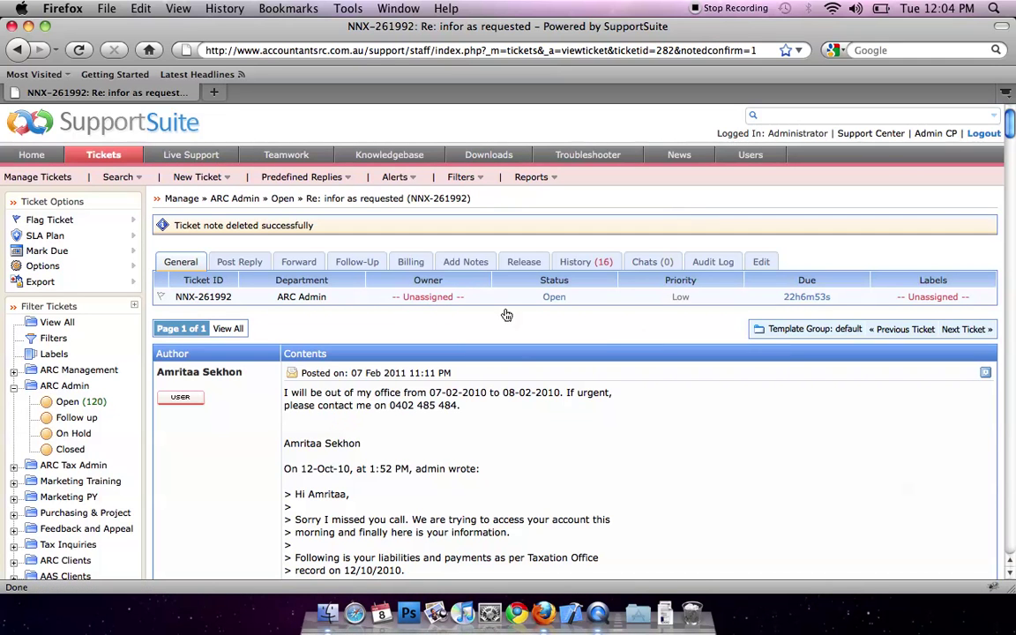
{"action": "left_click", "coordinate": [758, 262]}
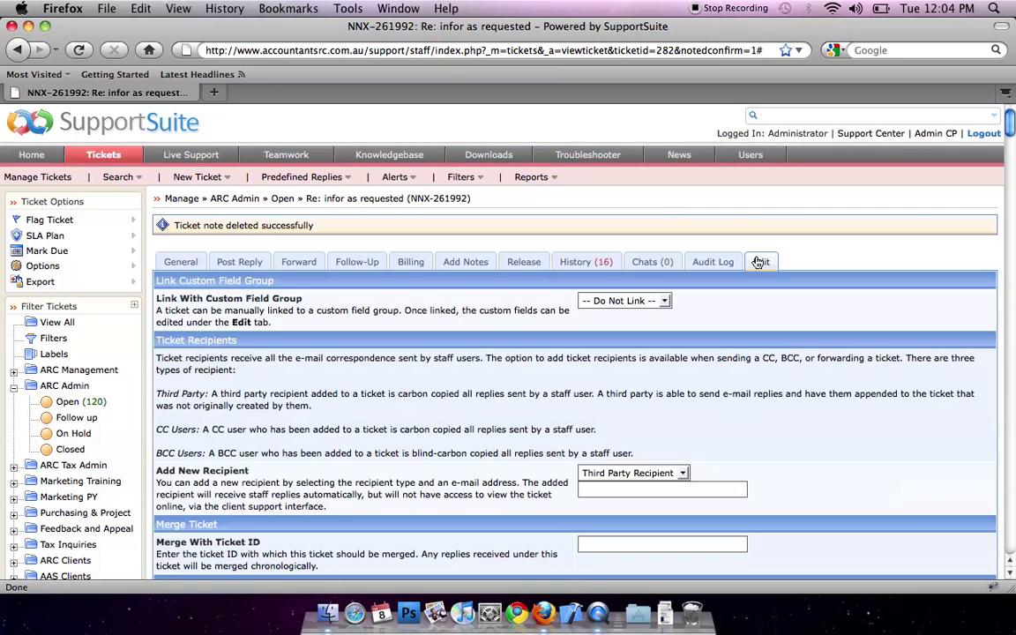
{"action": "scroll", "coordinate": [739, 317], "scroll_direction": "down", "scroll_amount": 5}
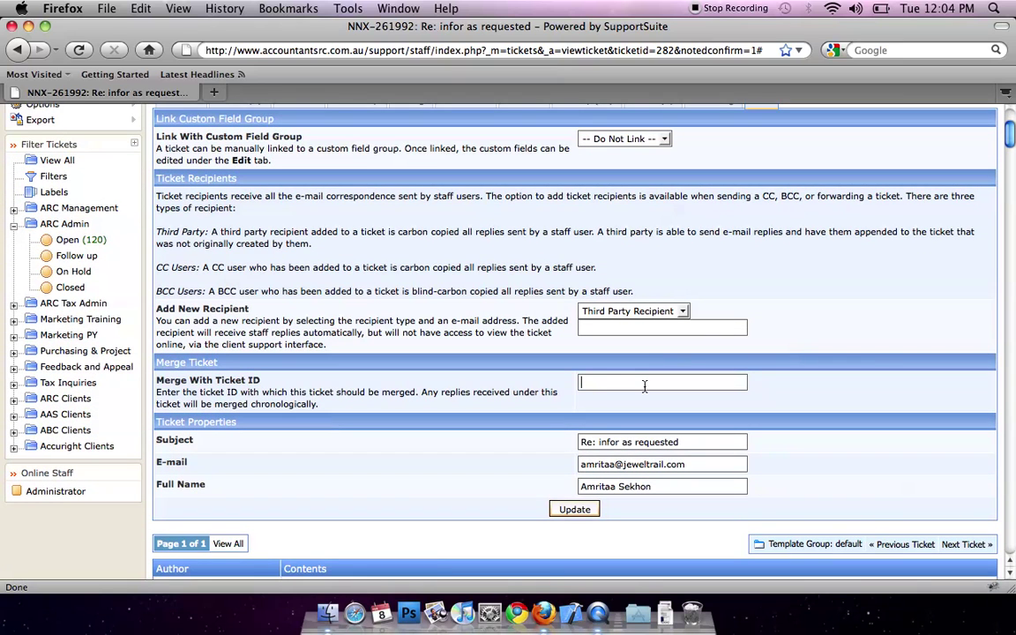
{"action": "scroll", "coordinate": [644, 385], "scroll_direction": "up", "scroll_amount": 2}
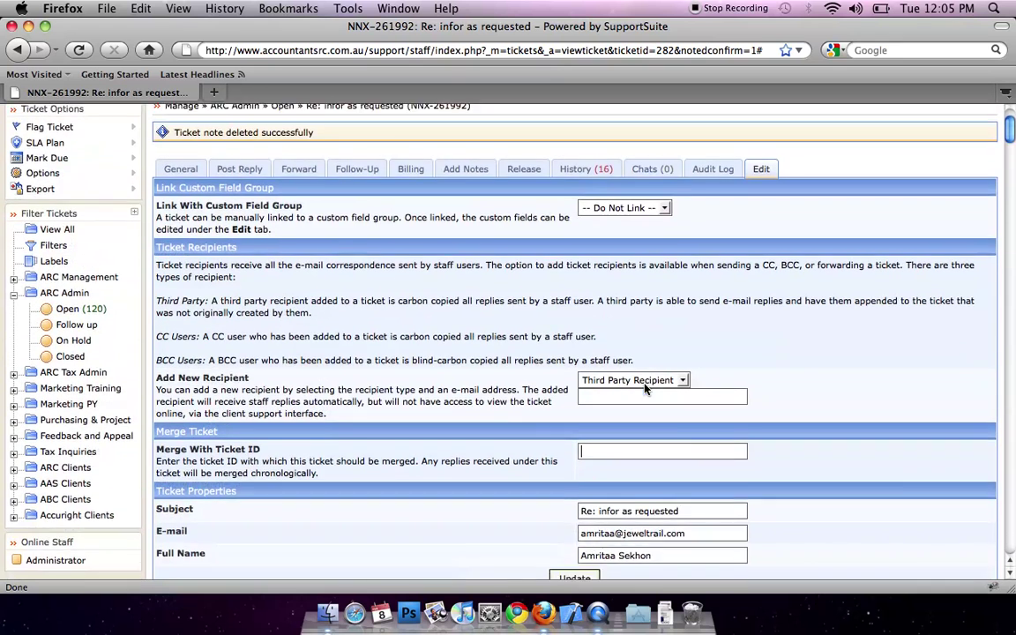
{"action": "scroll", "coordinate": [622, 375], "scroll_direction": "down", "scroll_amount": 2}
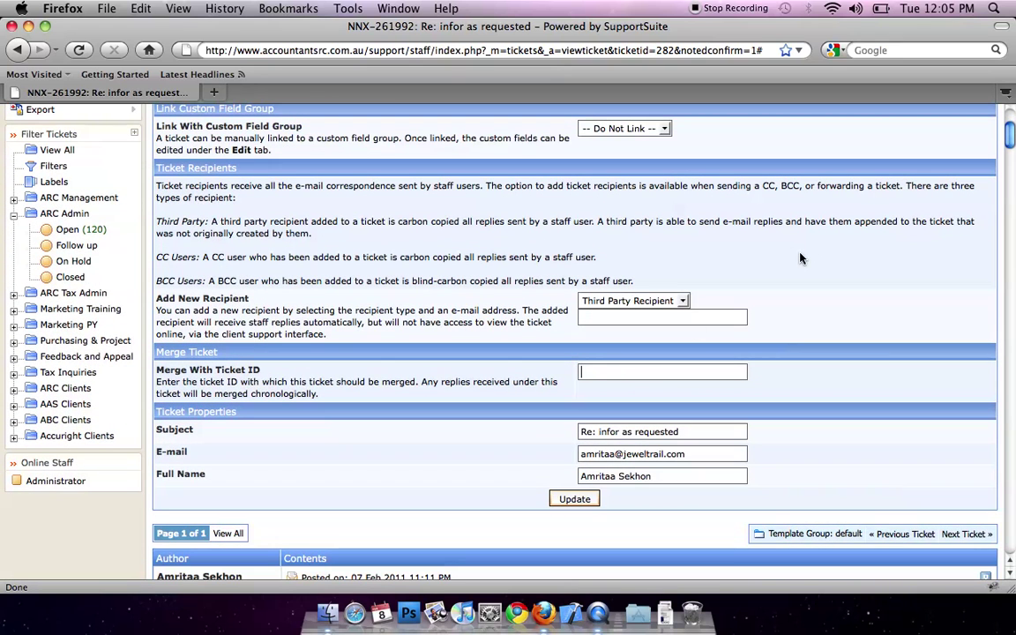
Step: Add a new Third Party Recipient and enter the support e-mail address
{"action": "left_click", "coordinate": [685, 301]}
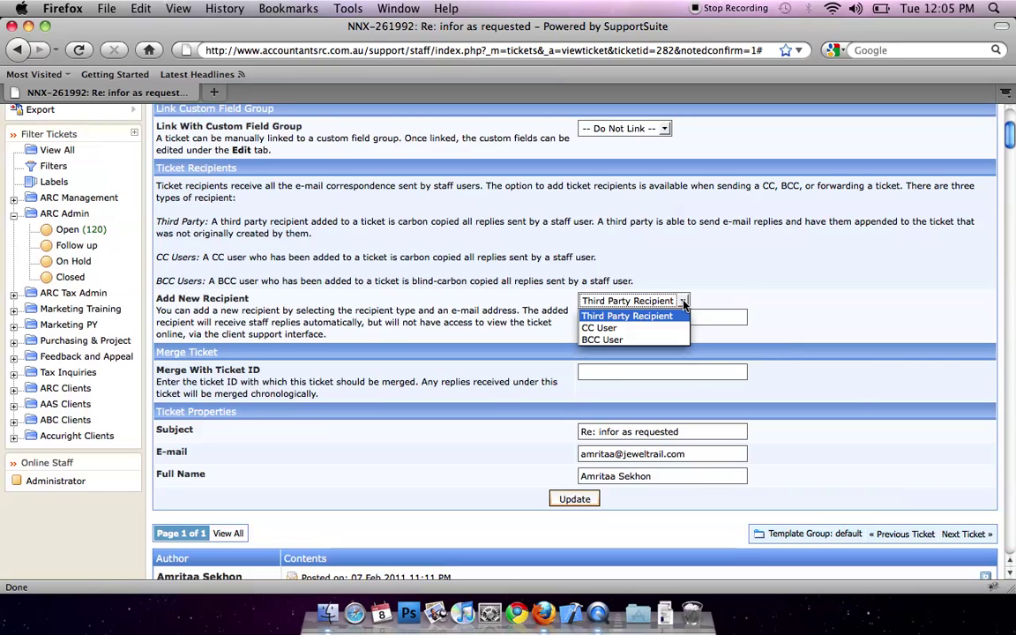
{"action": "left_click", "coordinate": [609, 316]}
{"action": "left_click", "coordinate": [616, 321]}
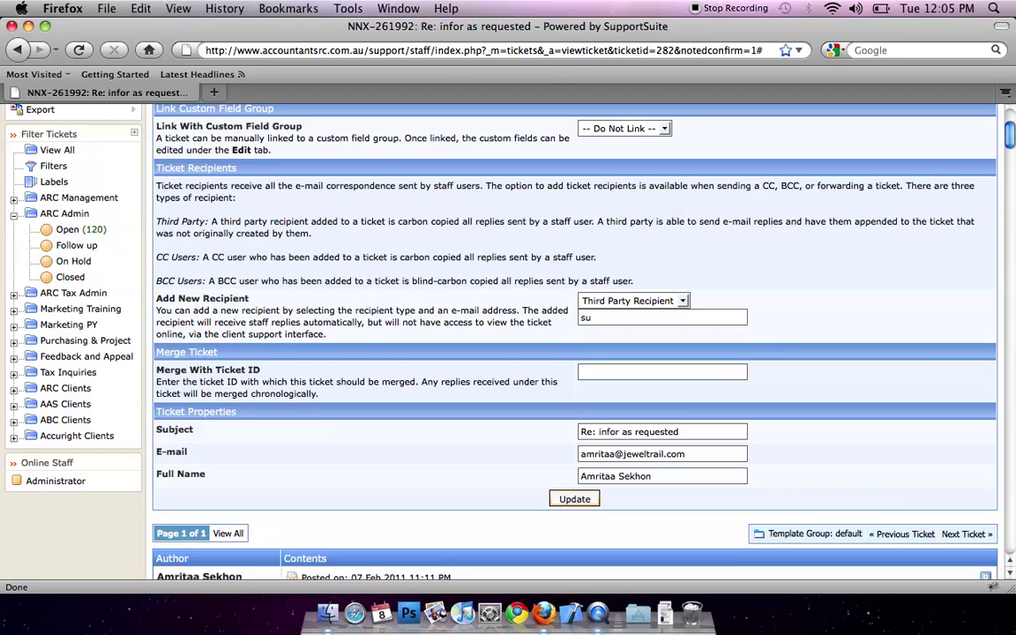
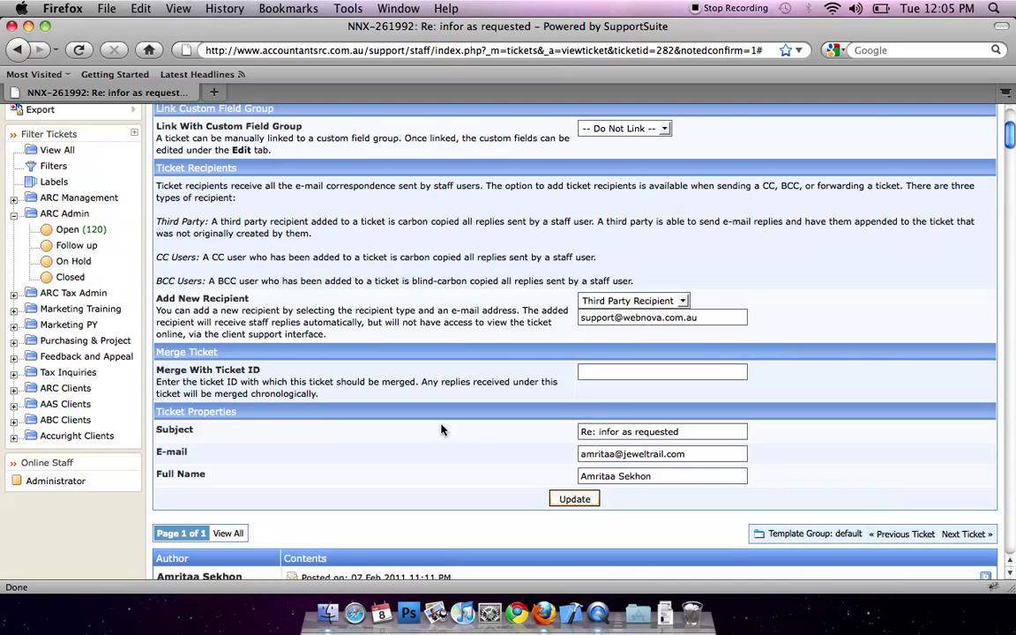
{"action": "scroll", "coordinate": [441, 429], "scroll_direction": "down", "scroll_amount": 7}
{"action": "scroll", "coordinate": [441, 429], "scroll_direction": "down", "scroll_amount": 10}
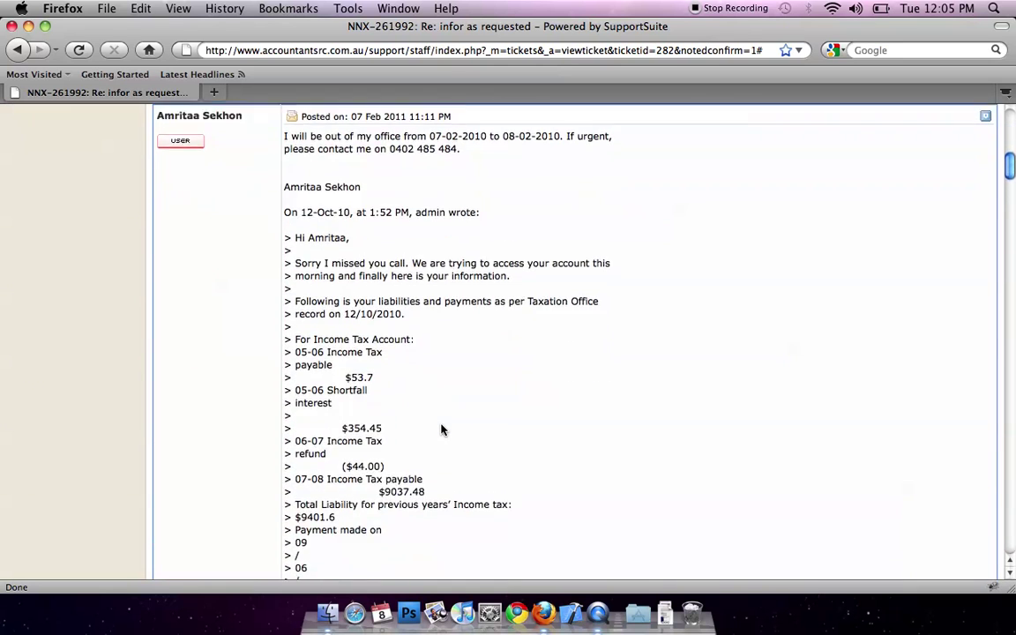
{"action": "scroll", "coordinate": [441, 427], "scroll_direction": "up", "scroll_amount": 20}
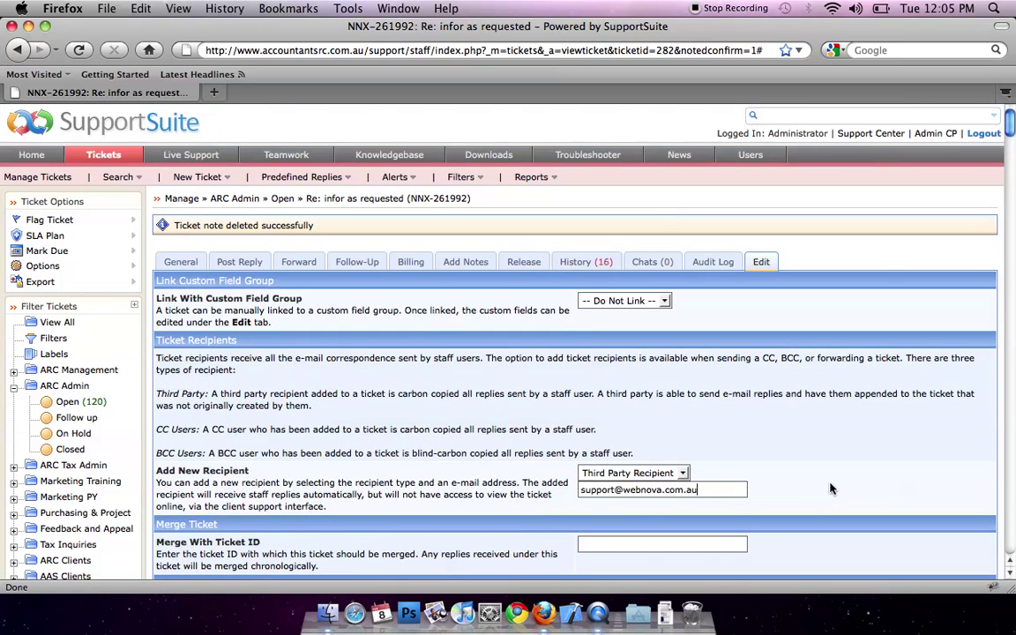
{"action": "scroll", "coordinate": [496, 334], "scroll_direction": "down", "scroll_amount": 3}
Step: Choose View All under Filter Tickets to list every ticket
{"action": "scroll", "coordinate": [495, 333], "scroll_direction": "up", "scroll_amount": 3}
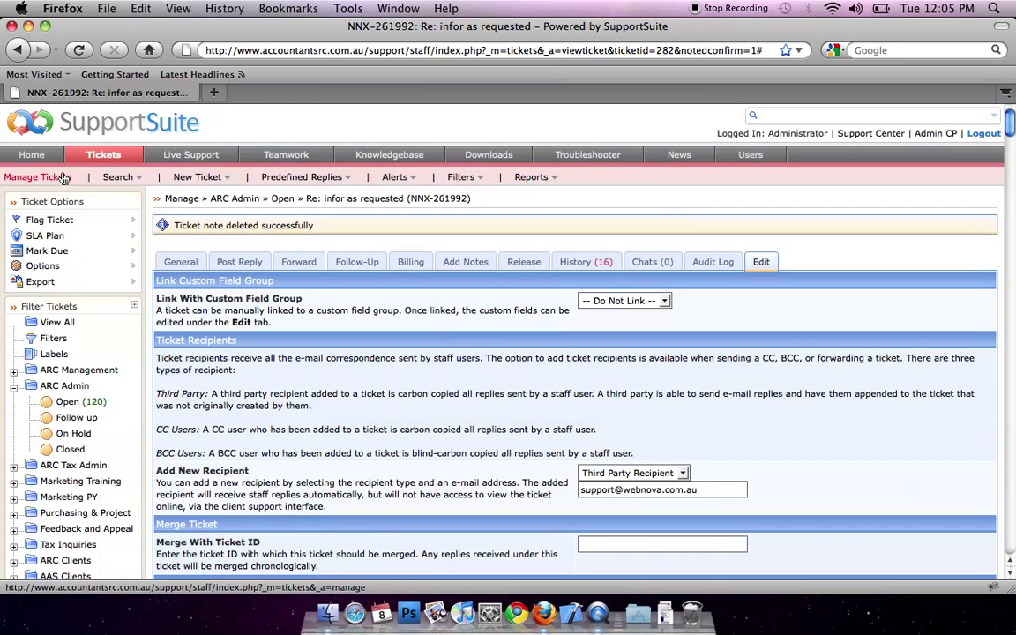
{"action": "scroll", "coordinate": [336, 272], "scroll_direction": "down", "scroll_amount": 20}
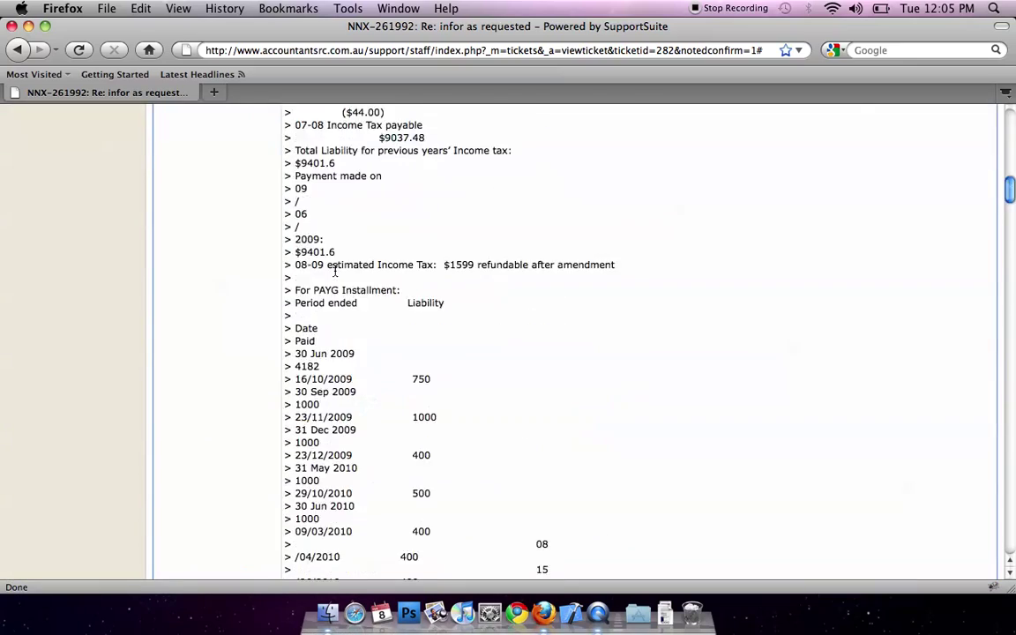
{"action": "scroll", "coordinate": [335, 271], "scroll_direction": "up", "scroll_amount": 20}
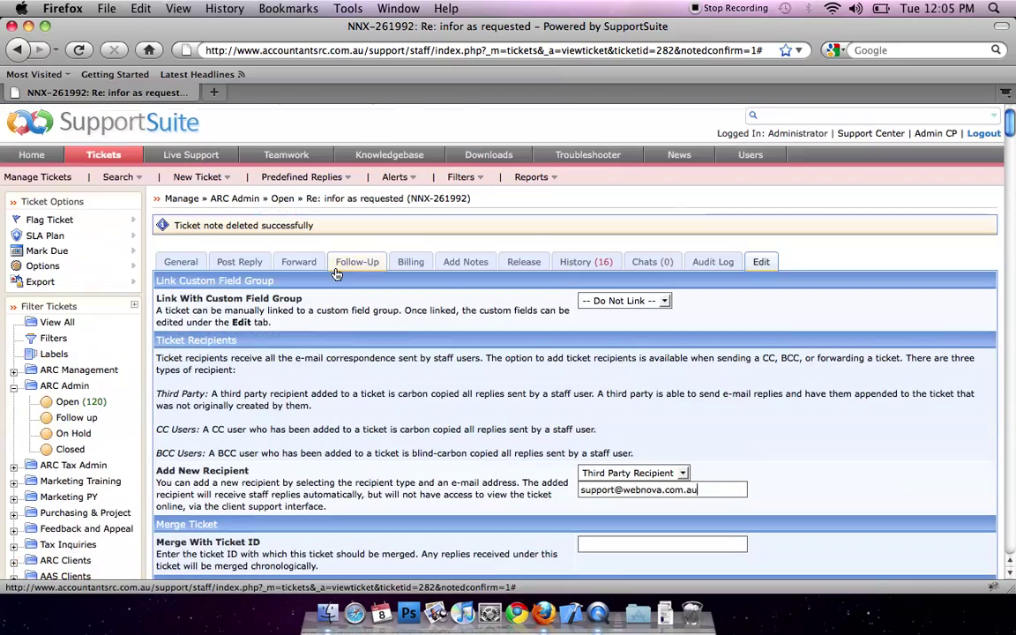
{"action": "left_click", "coordinate": [52, 326]}
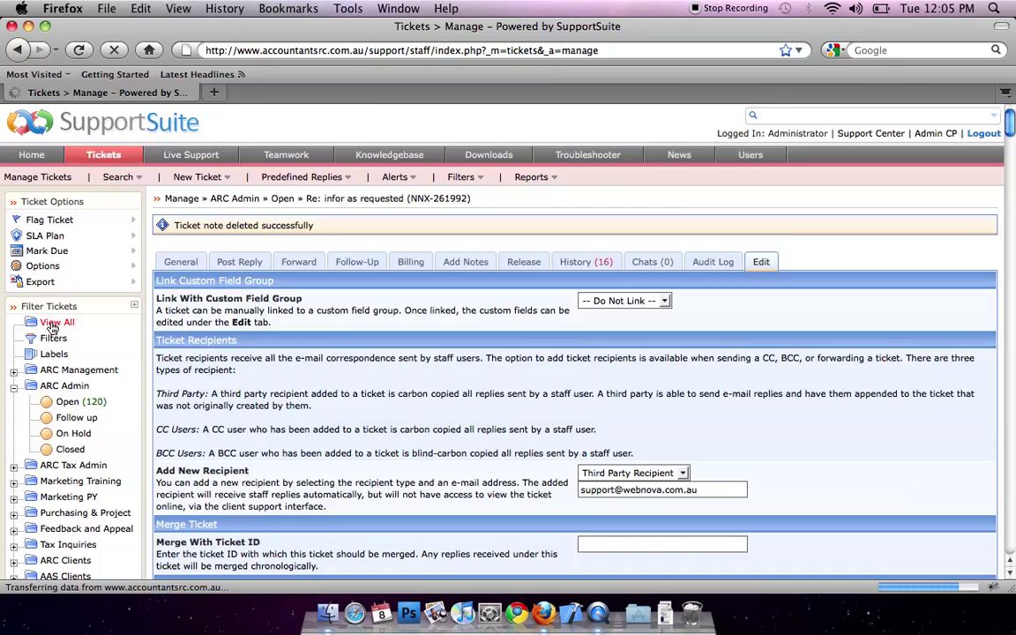